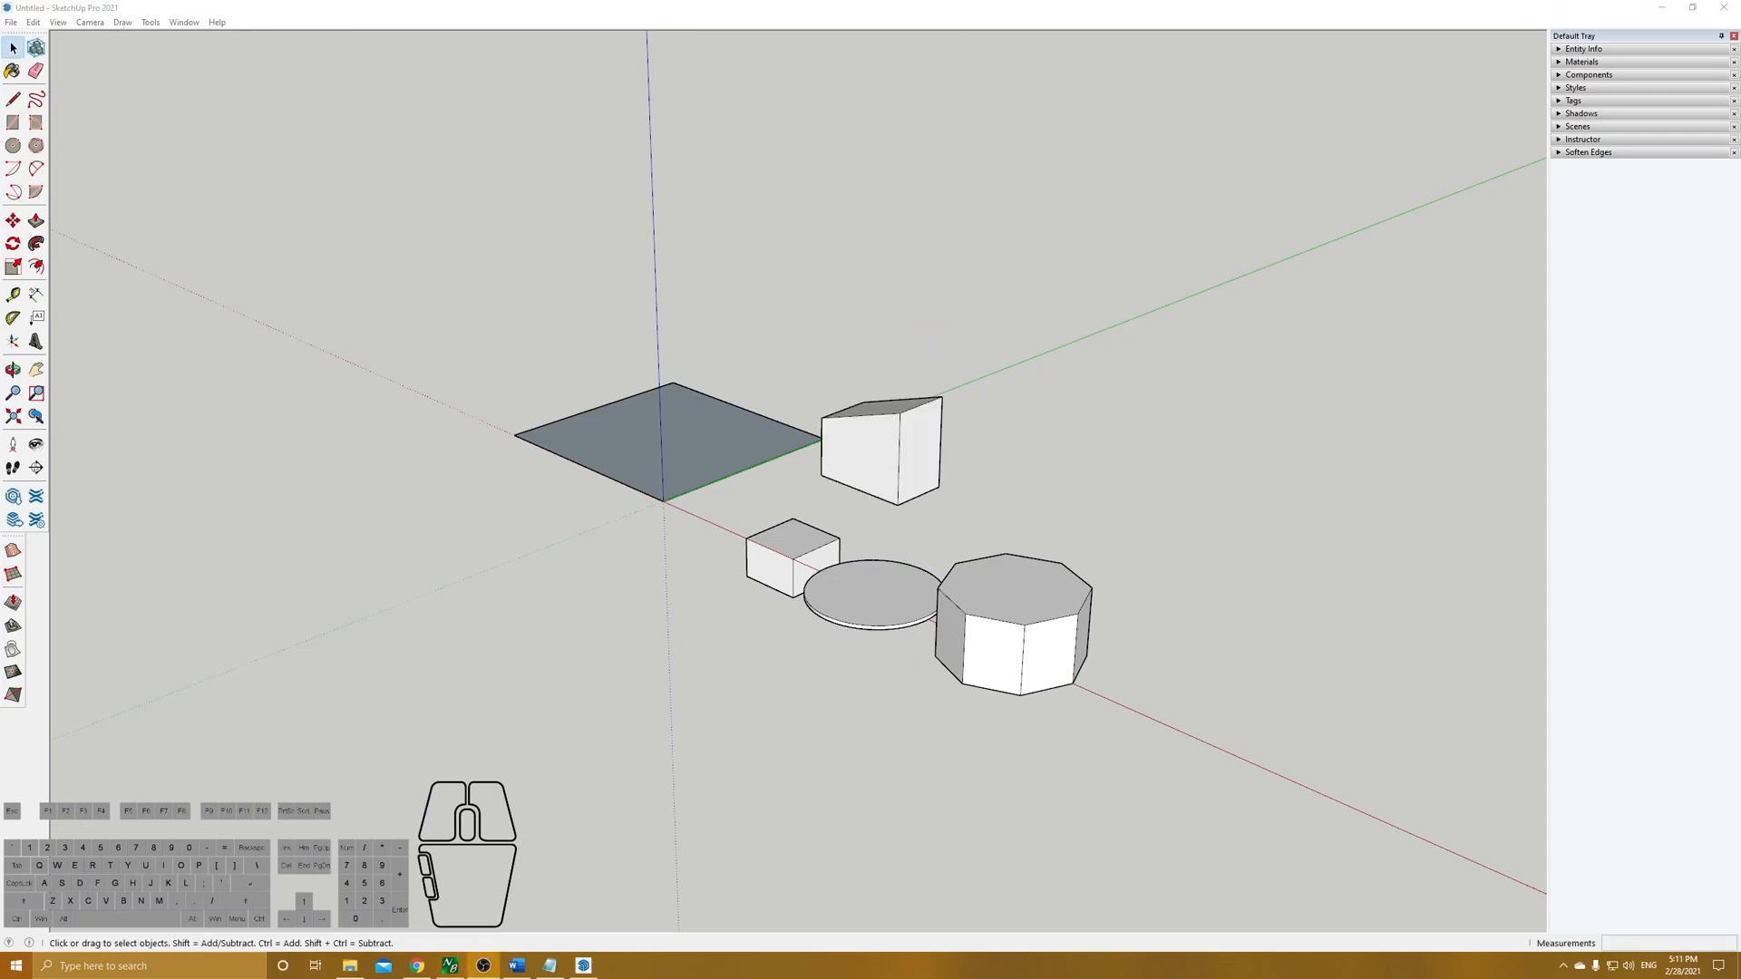
scroll(1155, 466, "up", 2)
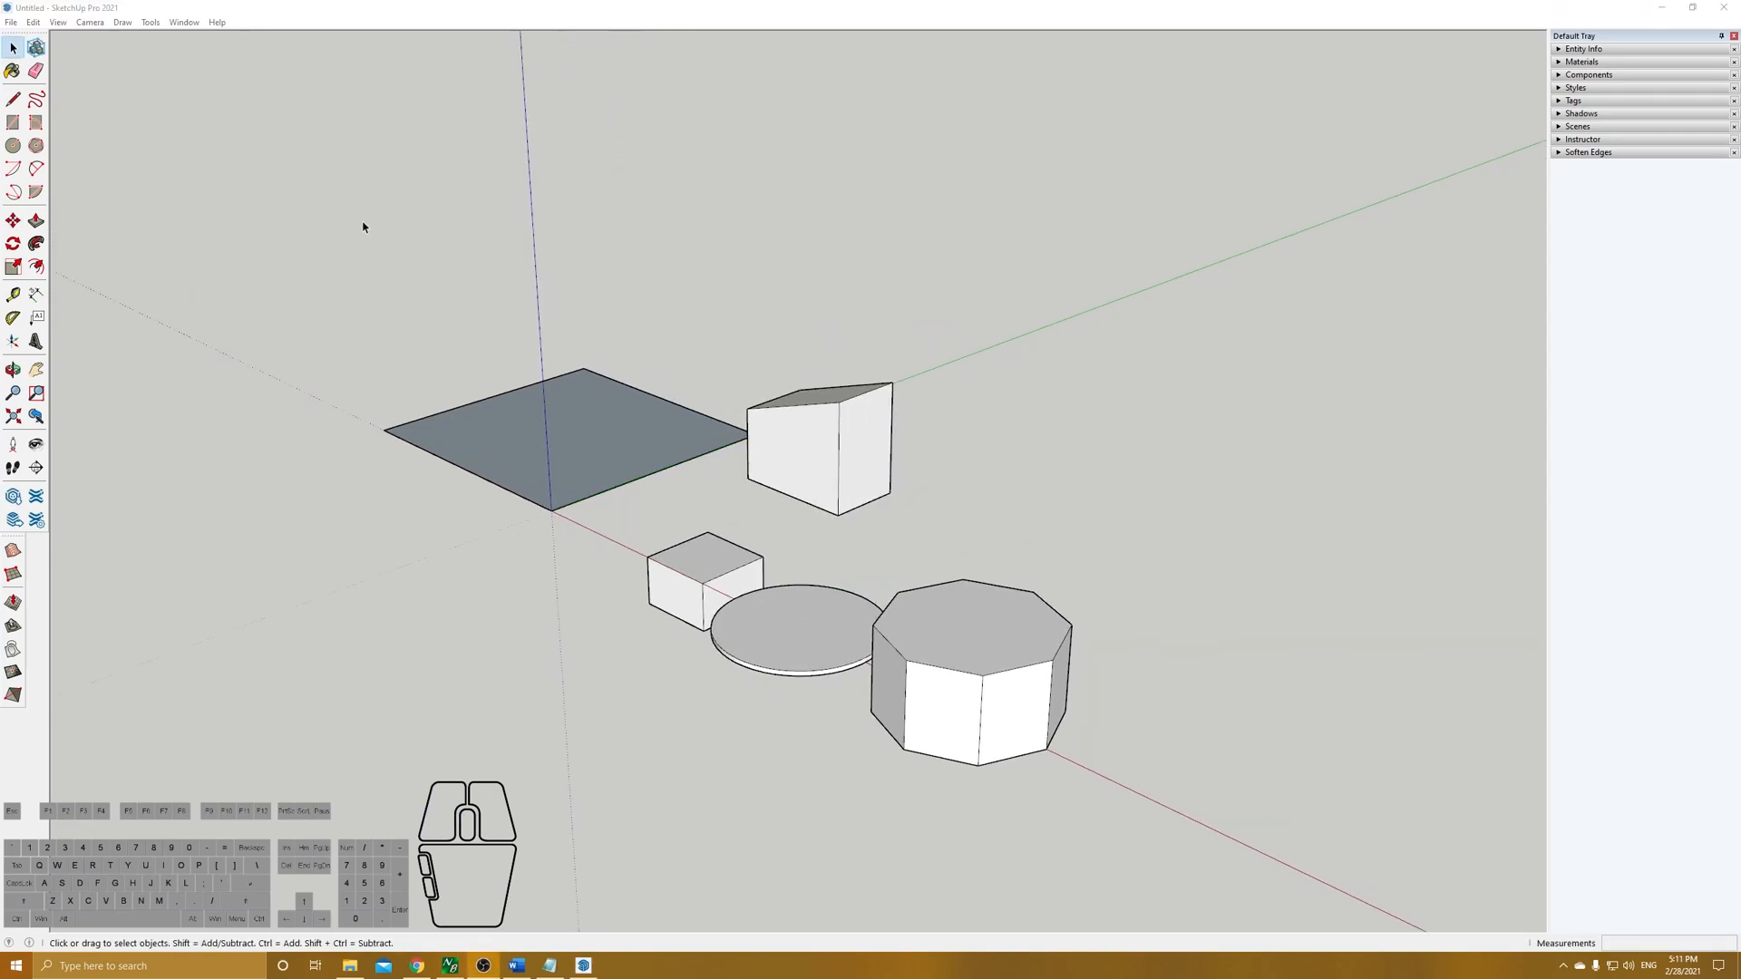
left_click(9, 226)
scroll(812, 404, "up", 3)
left_click(866, 390)
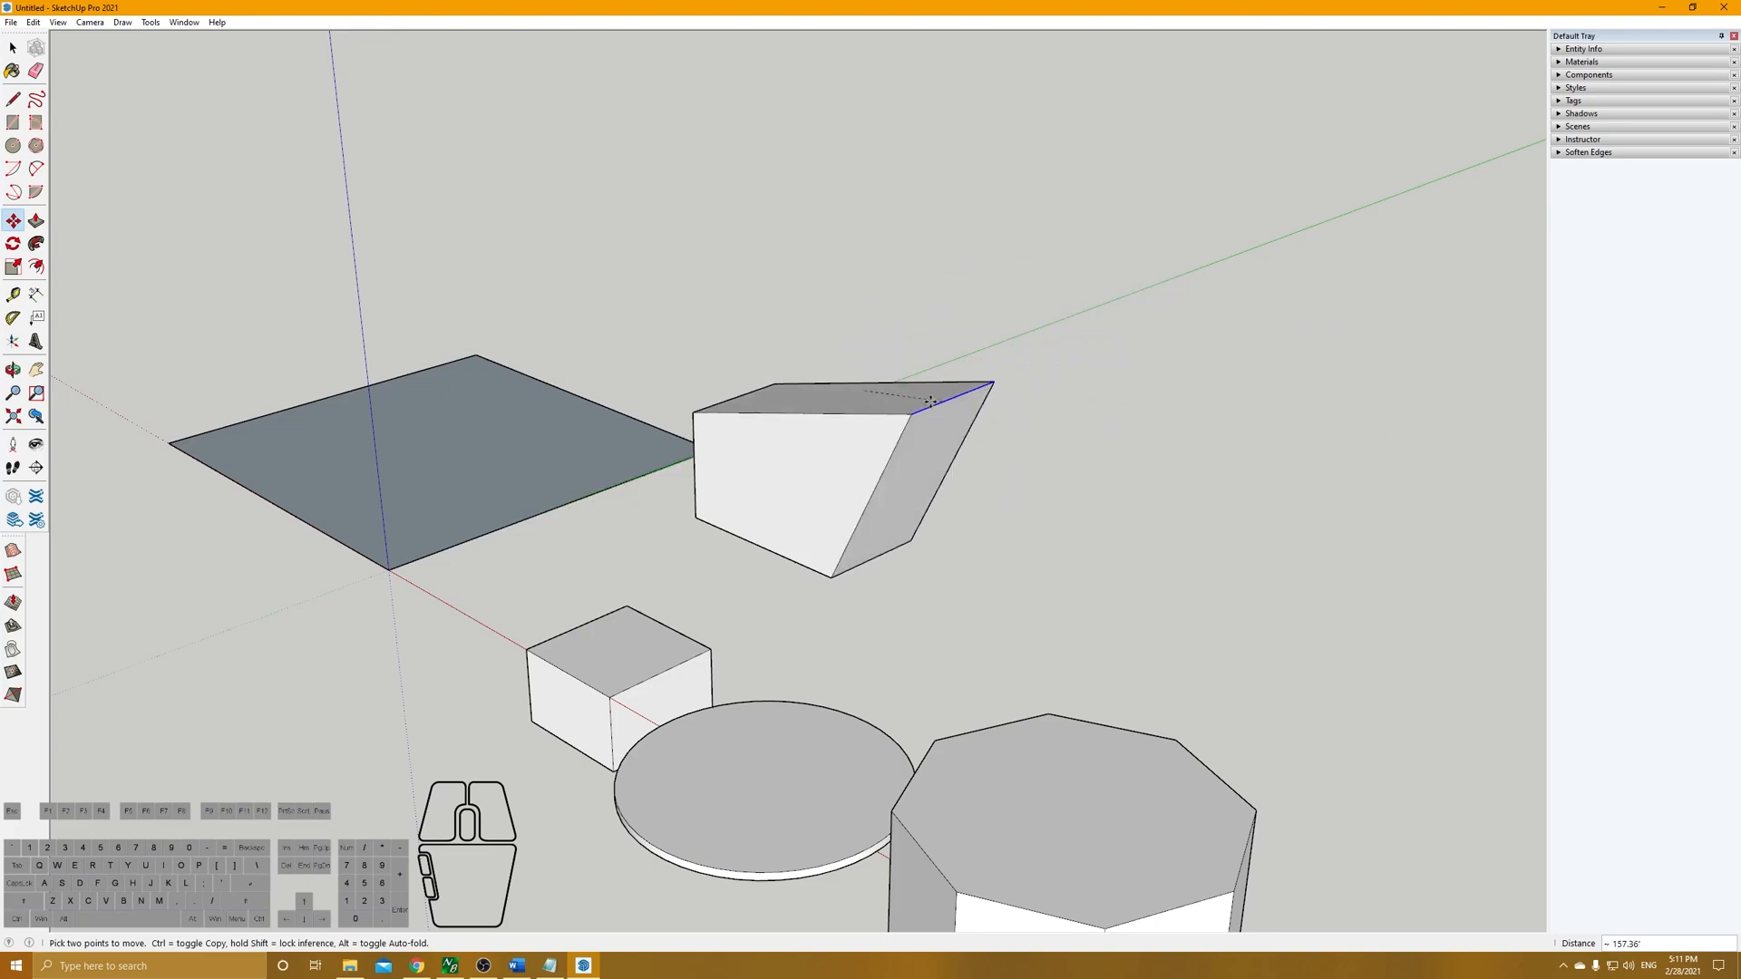
key("Escape")
left_click(771, 468)
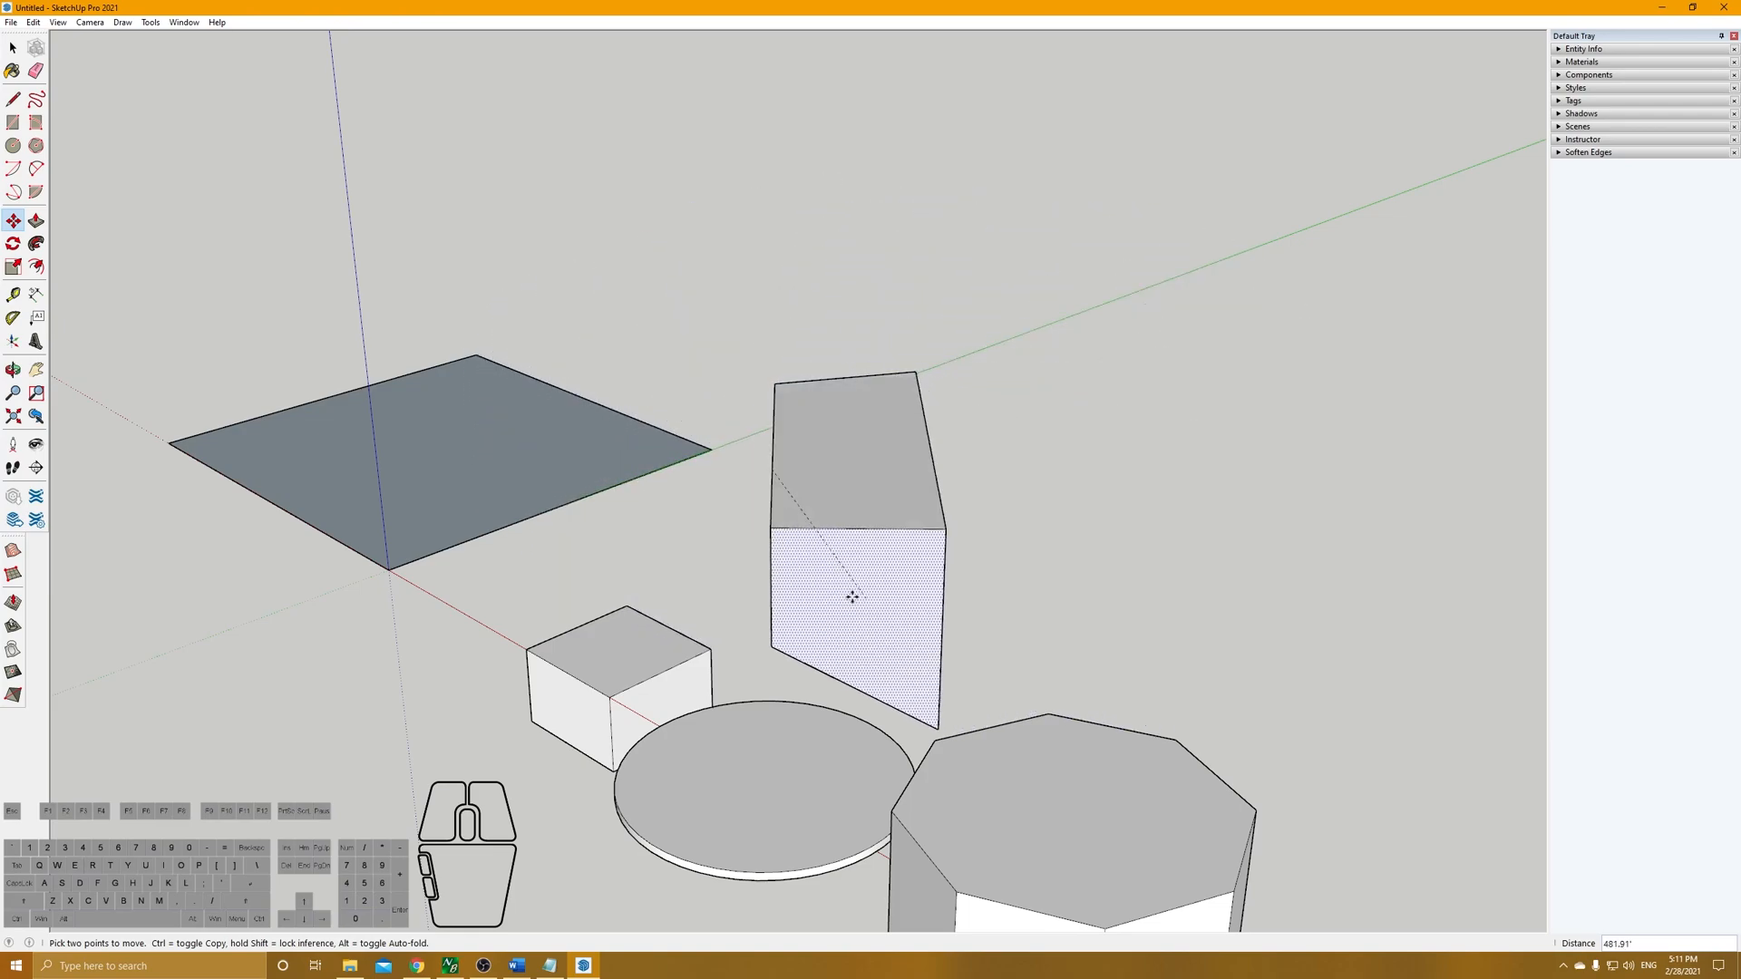
key("Escape")
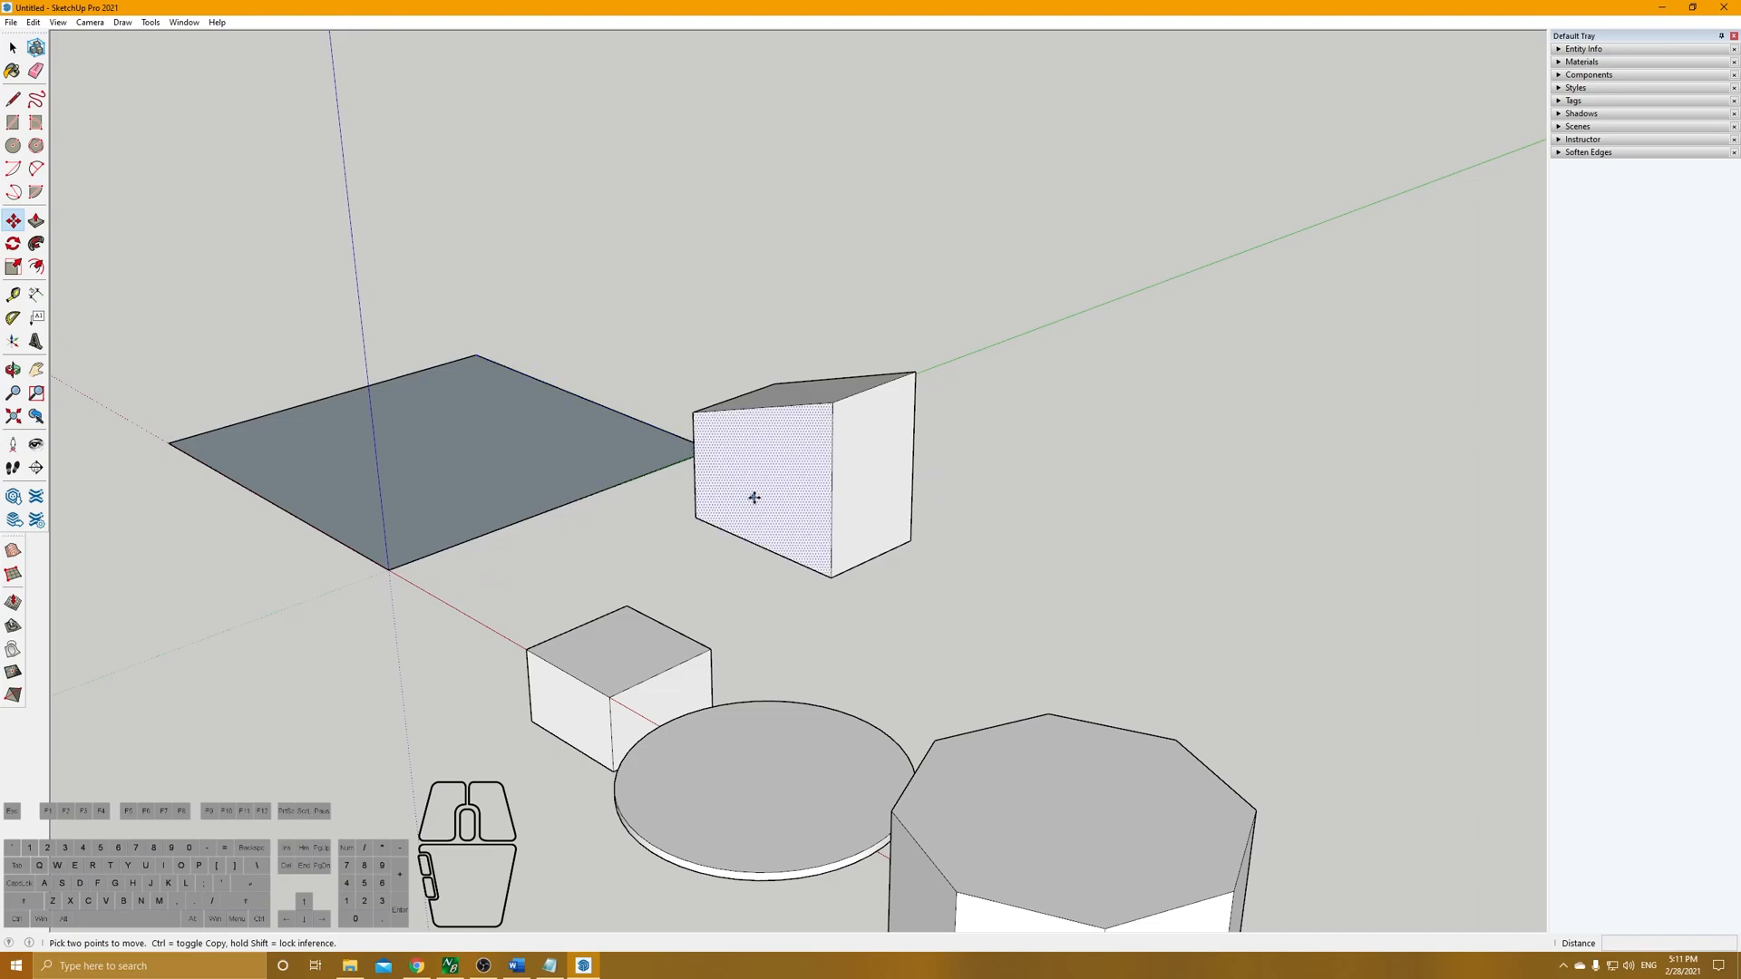
scroll(1051, 292, "up", 3)
middle_click_drag(689, 581, 1348, 529)
left_click(816, 572)
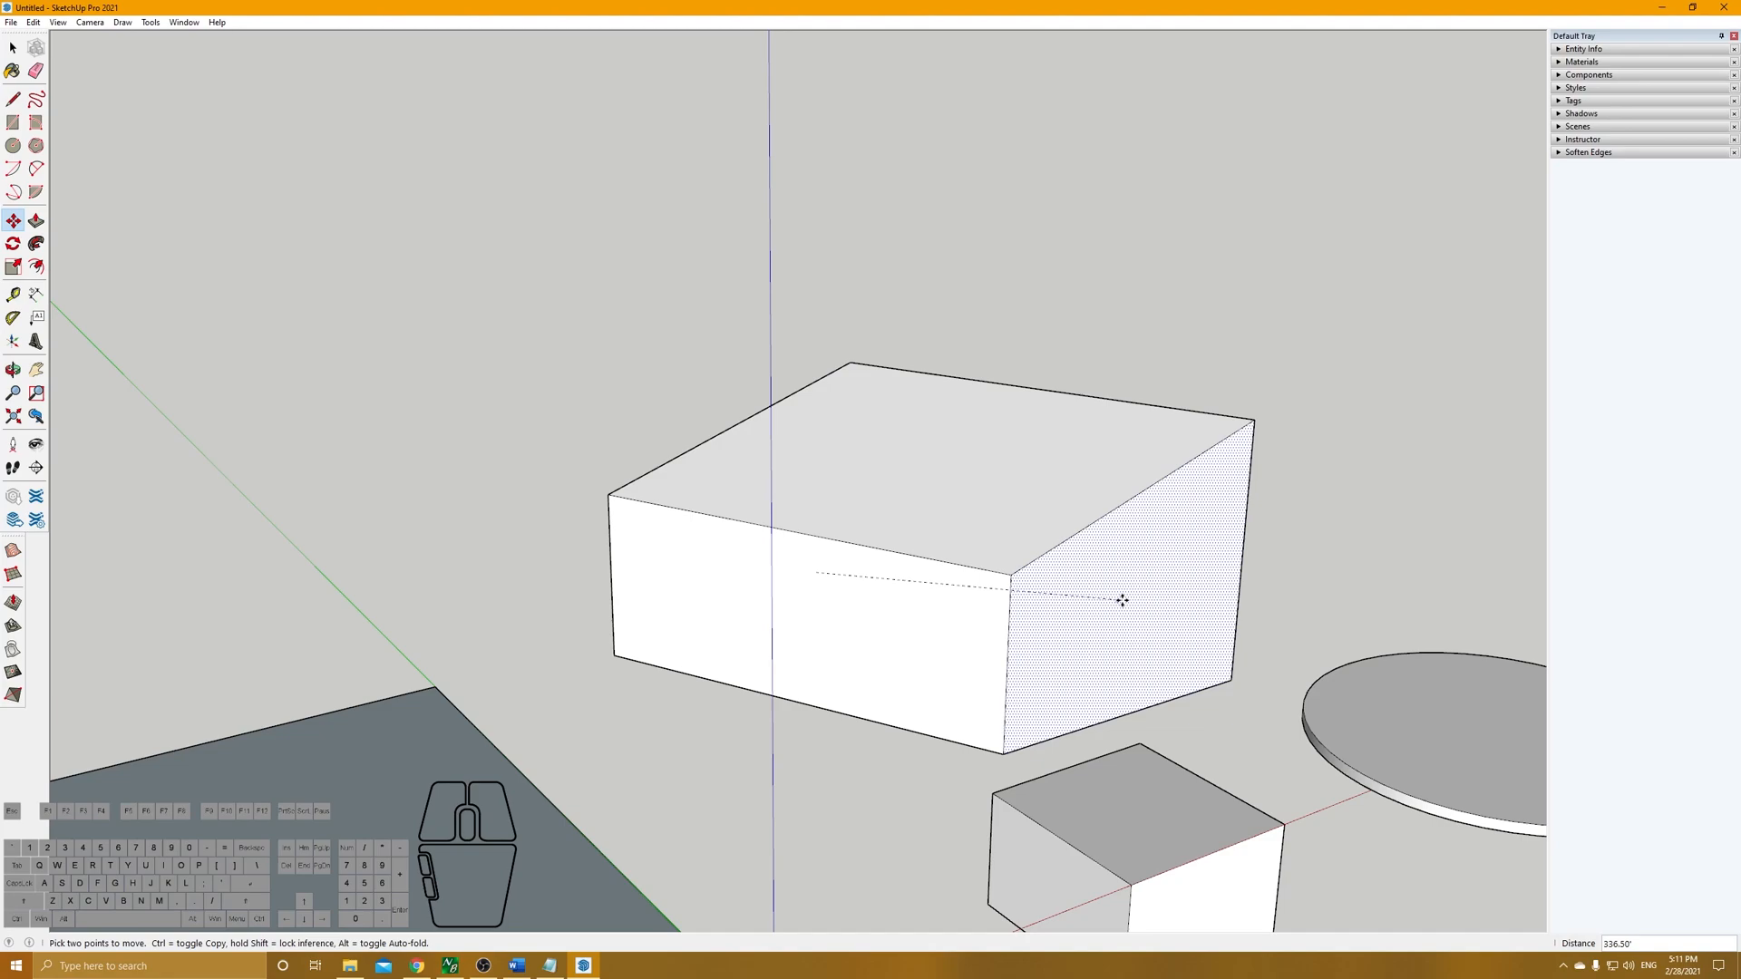
key("Escape")
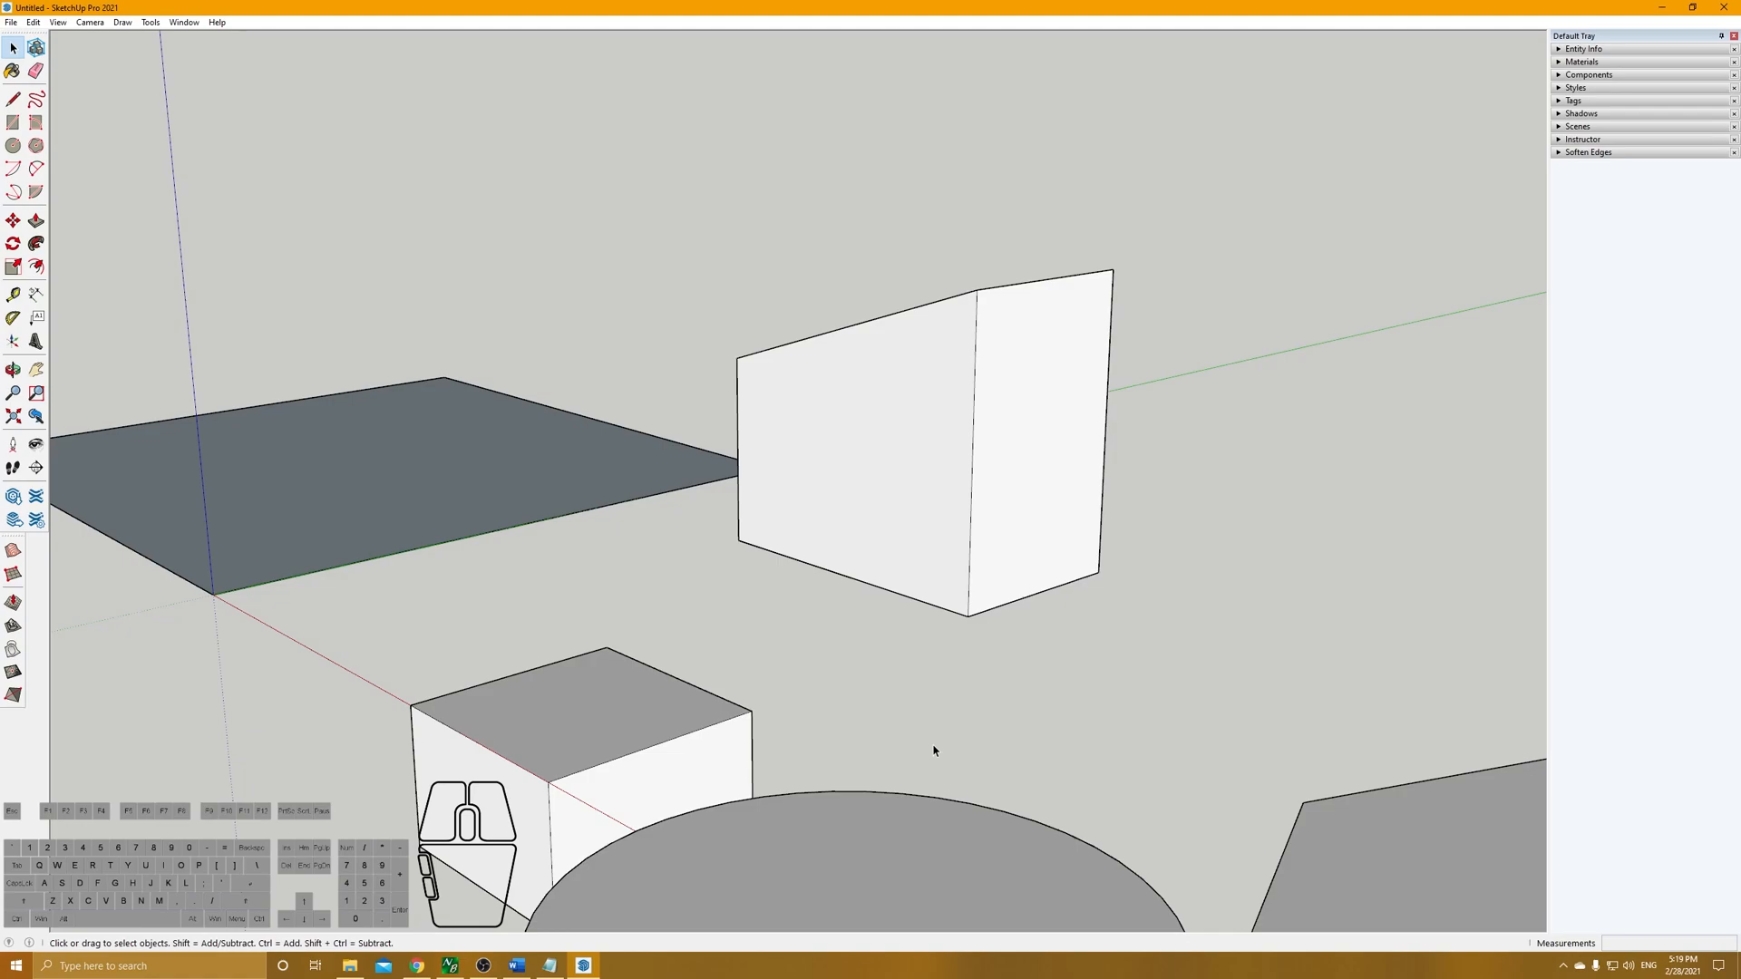
- Group the slanted block's trapezoidal side face together with its bounding edges
scroll(820, 454, "down", 1)
middle_click_drag(820, 454, 932, 493)
scroll(547, 276, "up", 3)
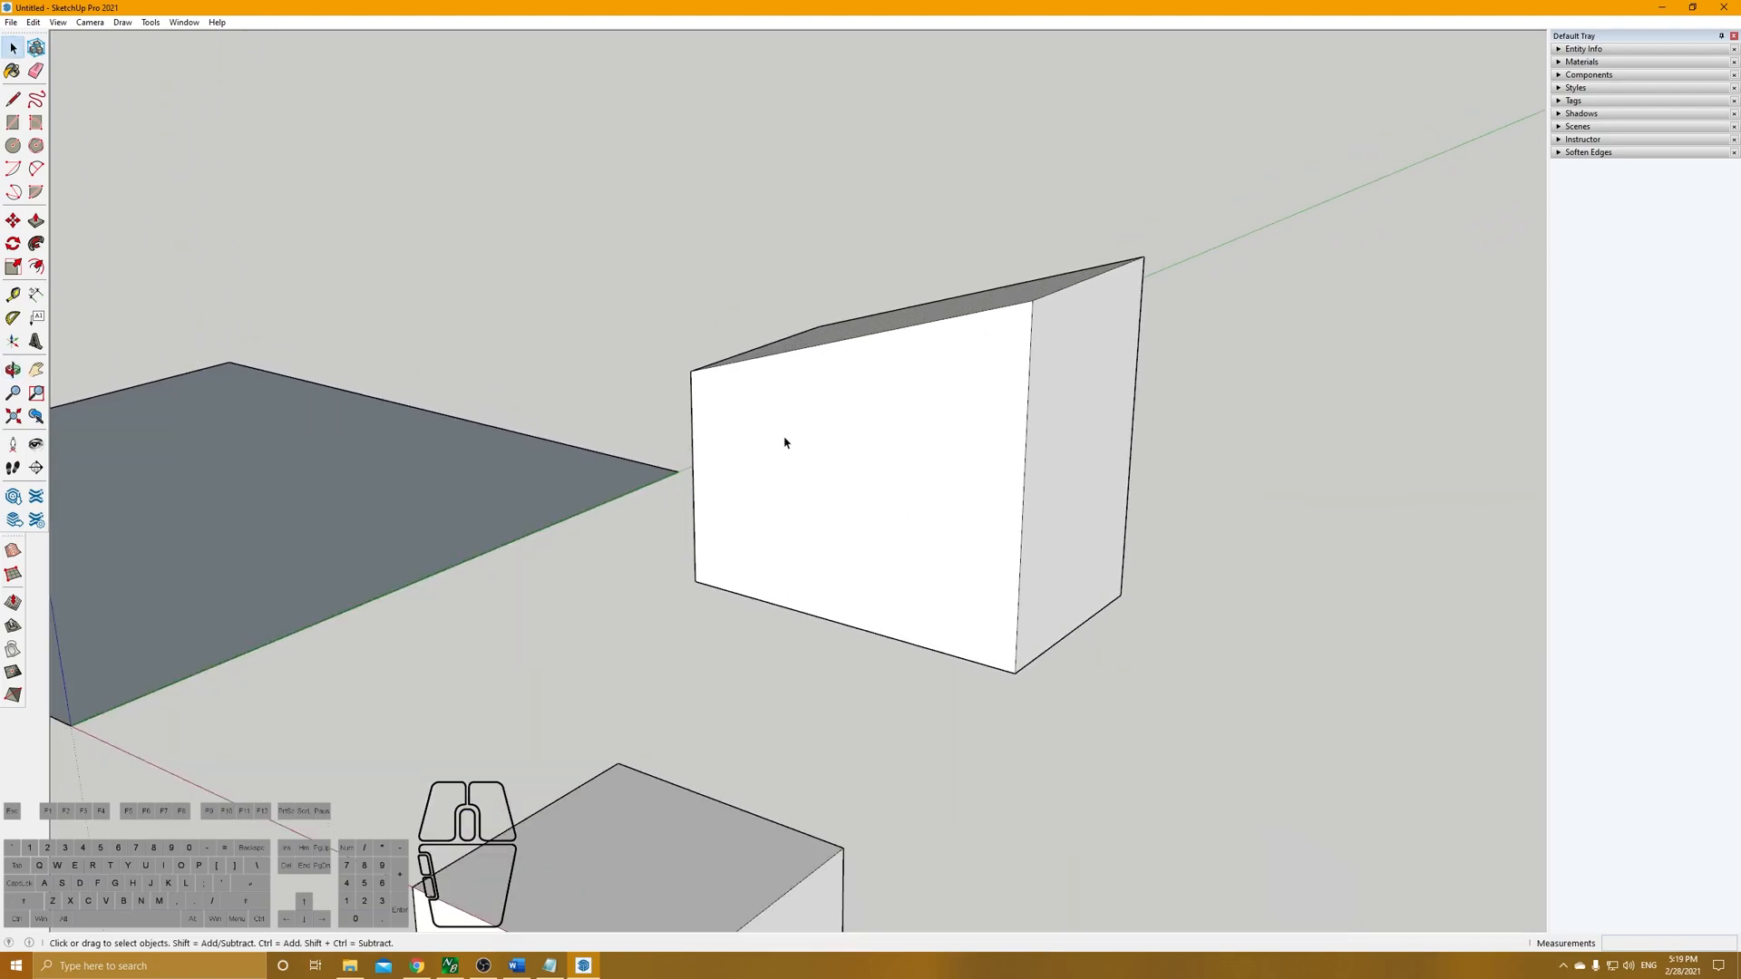
left_click(838, 508)
key("Caps_Lock")
scroll(844, 454, "up", 1)
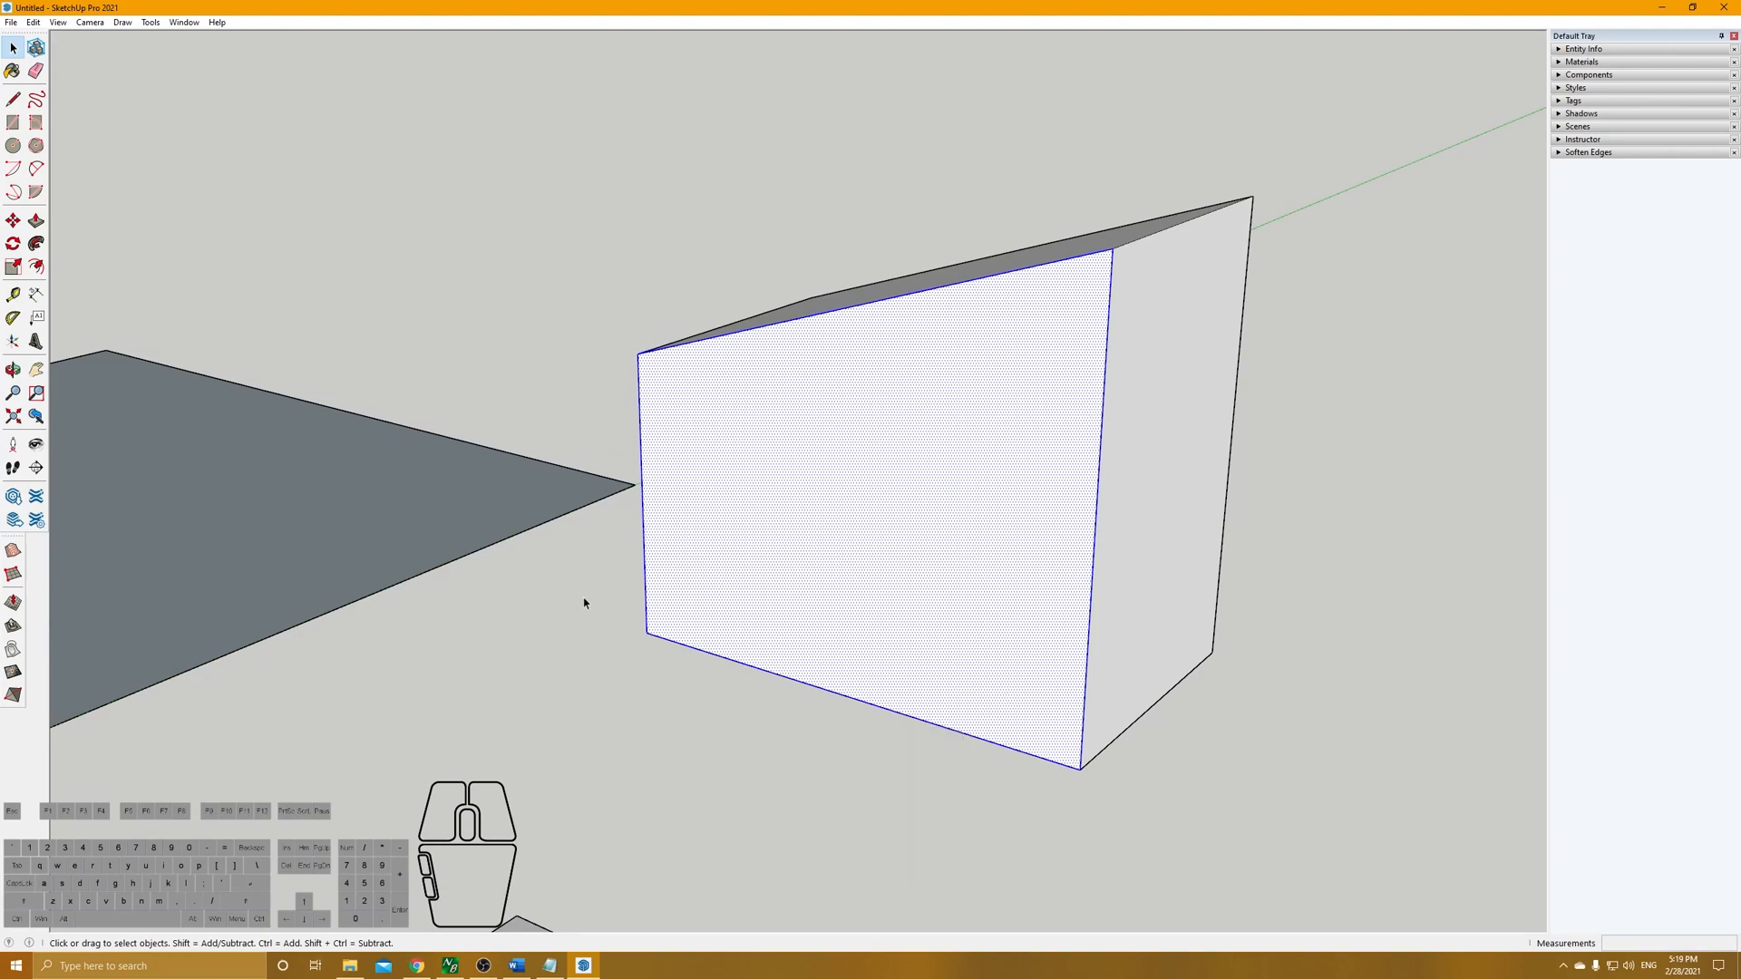
right_click(825, 461)
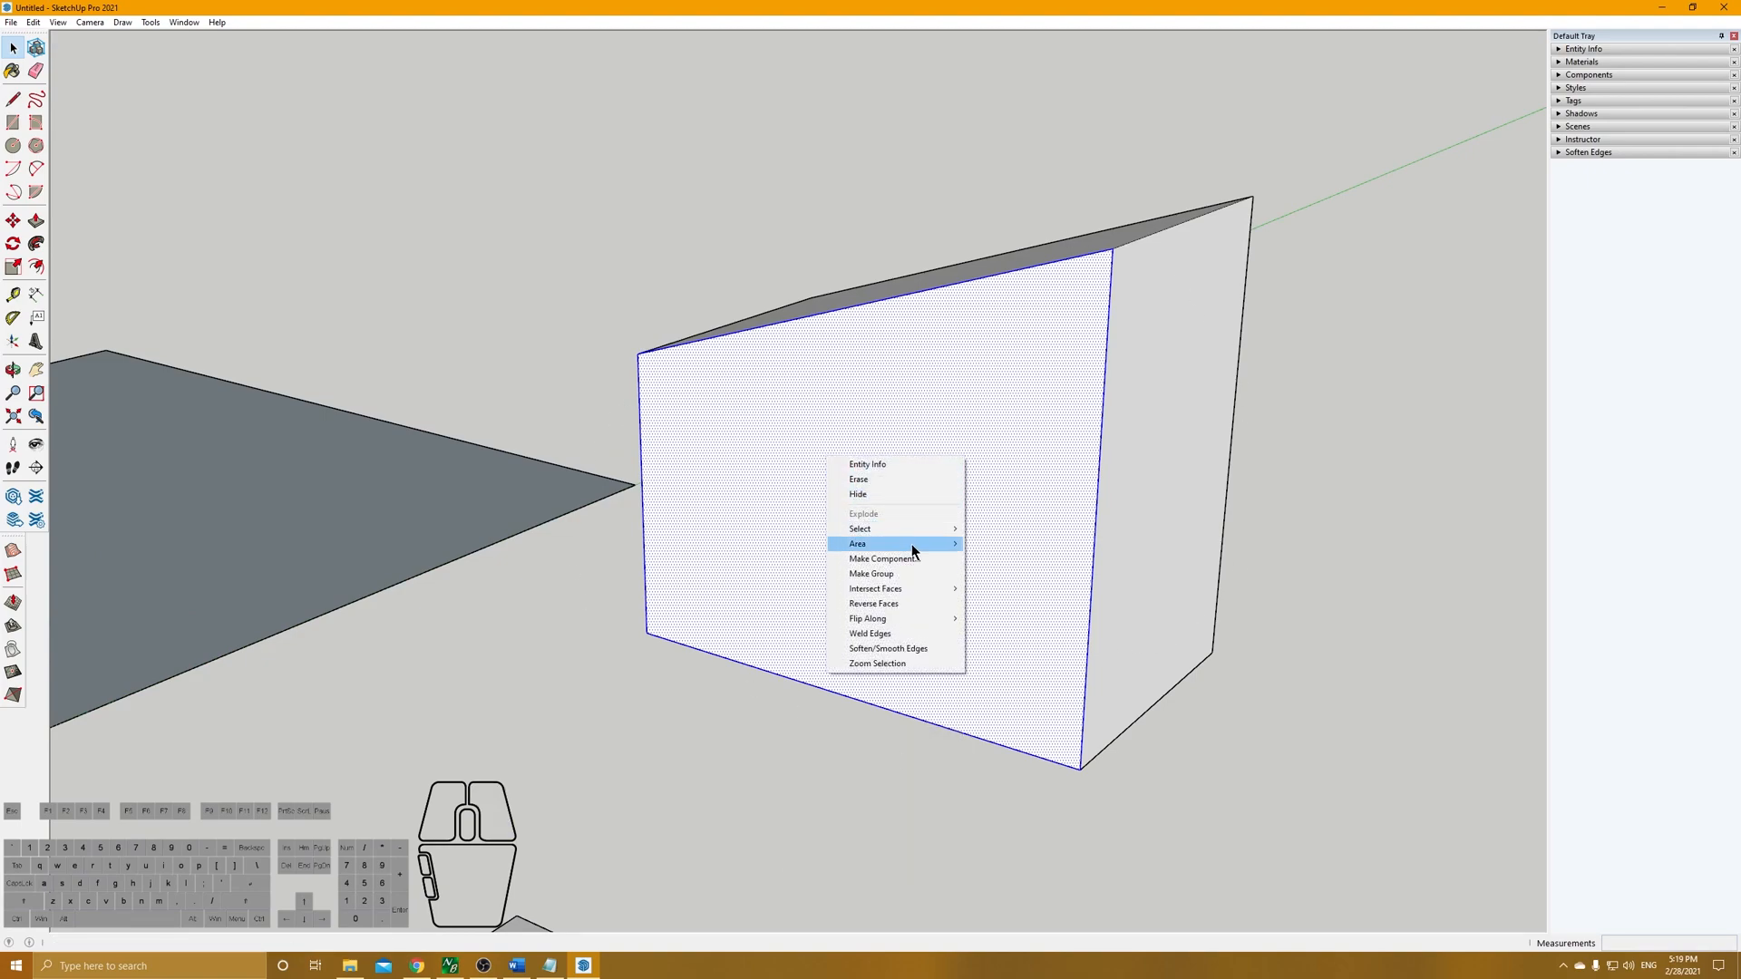
left_click(917, 575)
middle_click_drag(1011, 529, 728, 294)
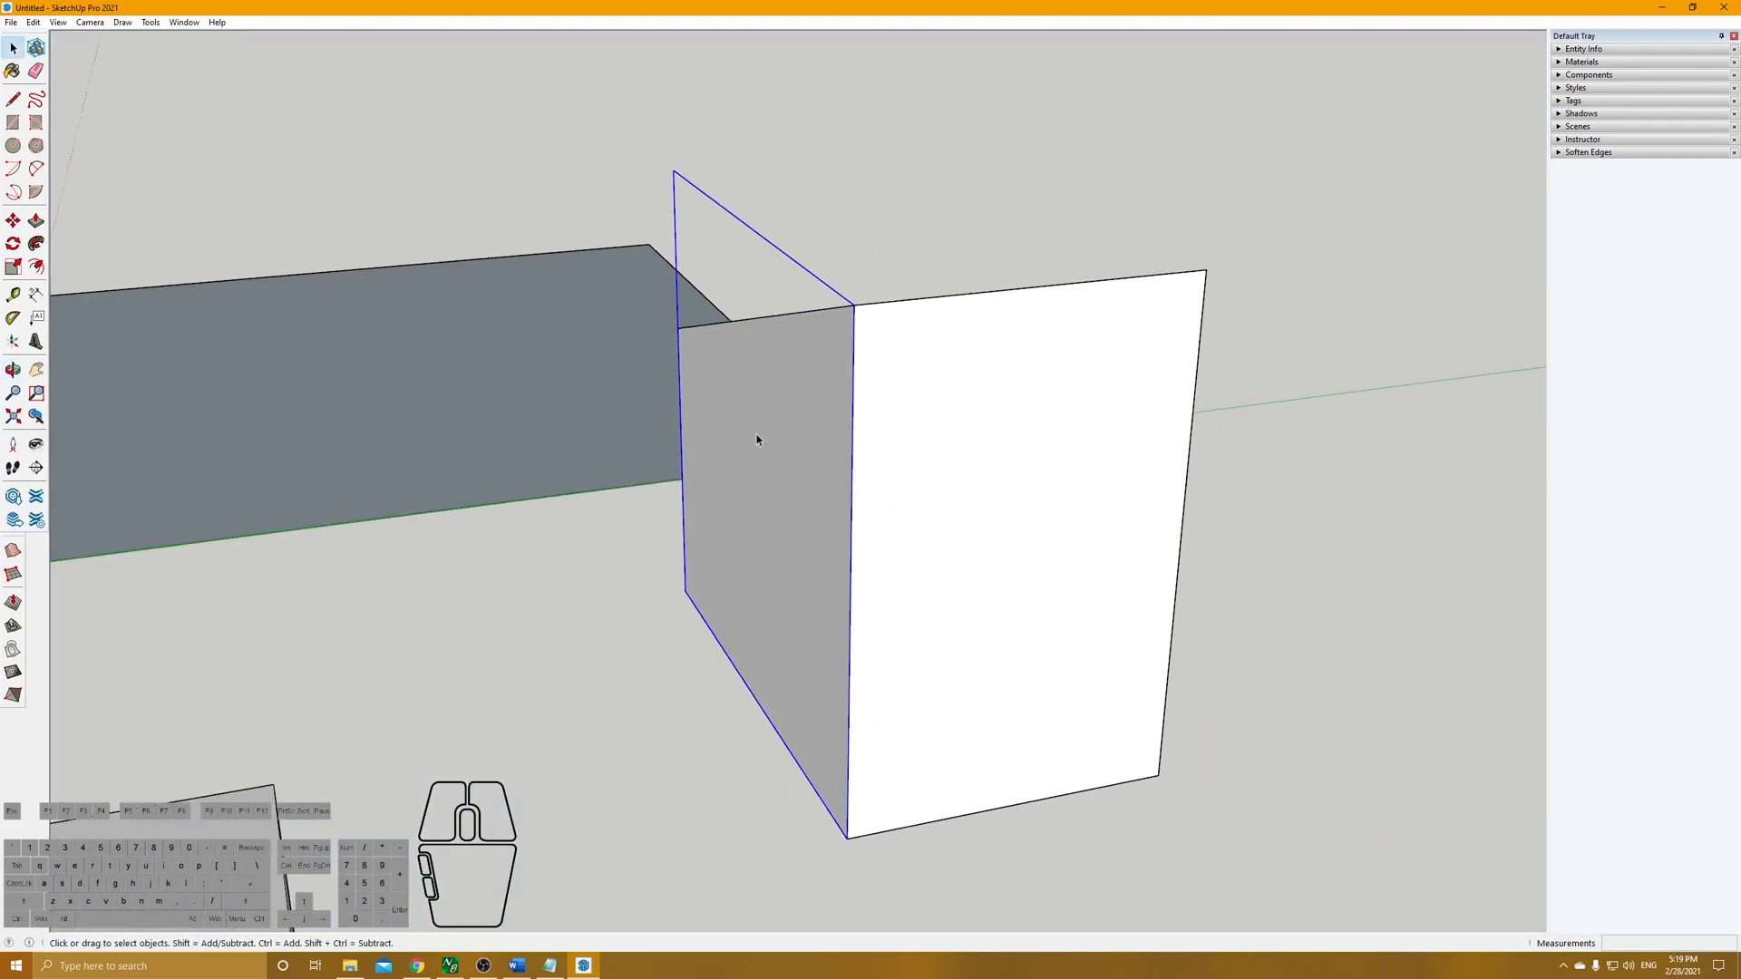
middle_click_drag(855, 551, 827, 468)
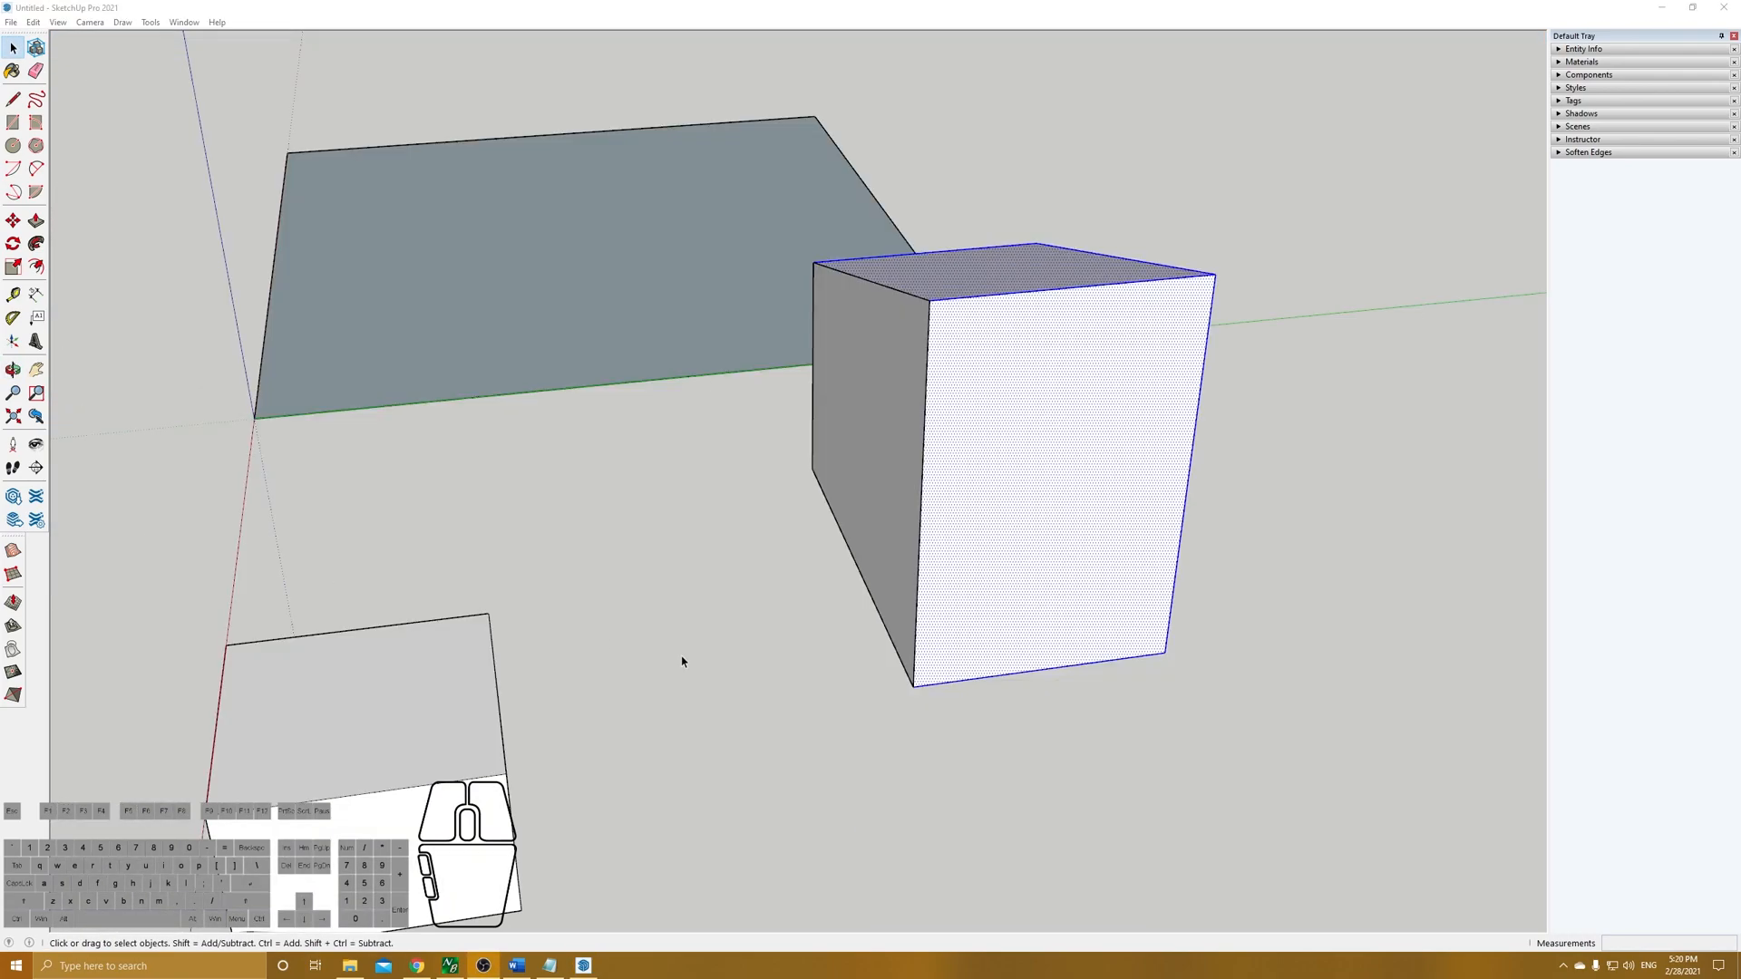
- Move the grouped trapezoidal face away from the slanted block, leaving that side of the block open
left_click(692, 533)
left_click(869, 402)
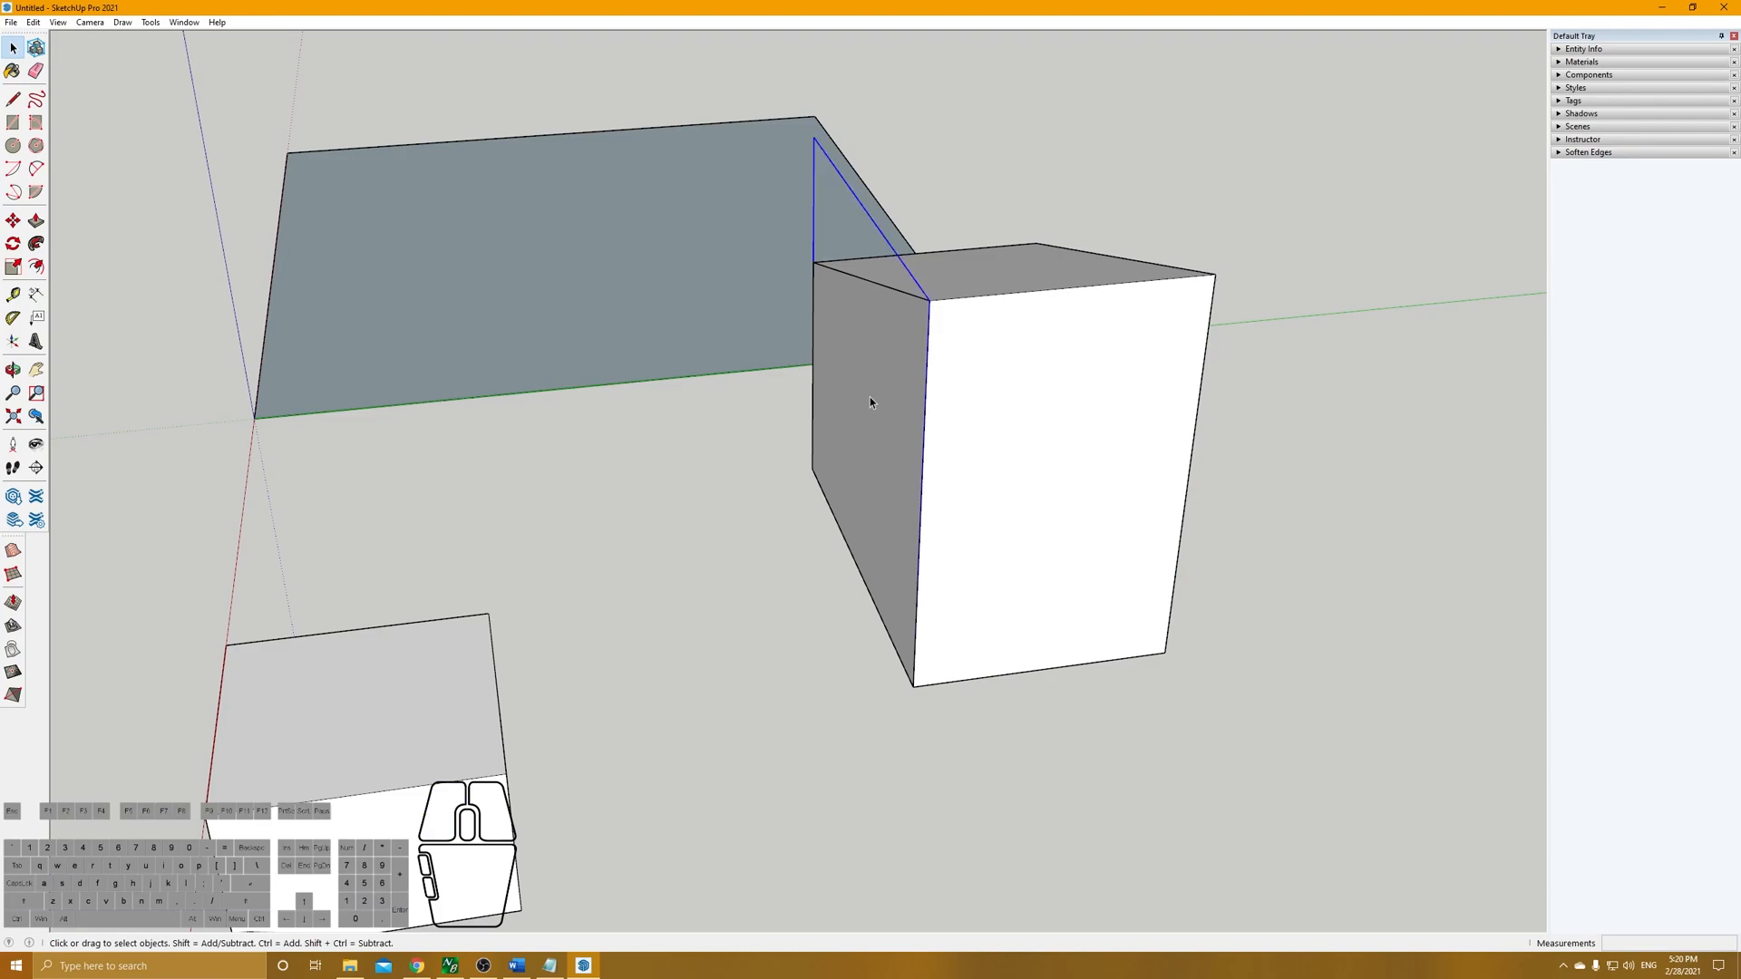
middle_click_drag(875, 392, 796, 493)
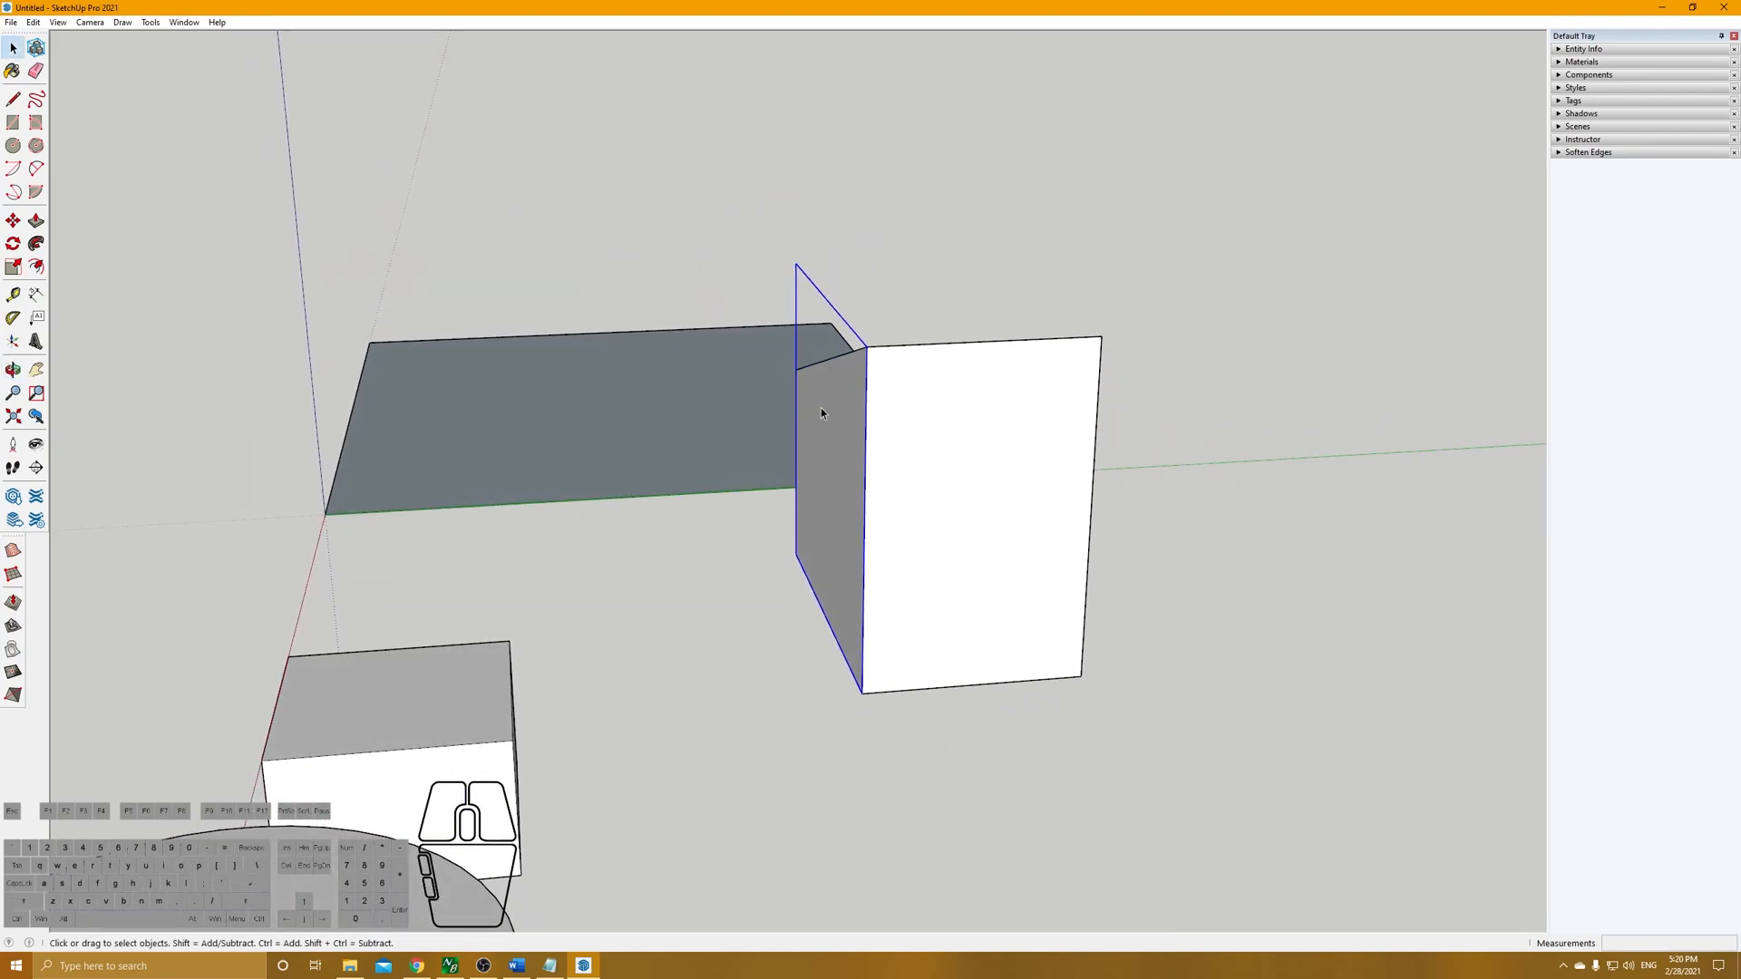
middle_click_drag(972, 445, 991, 449)
scroll(834, 388, "up", 2)
key("m")
left_click(836, 390)
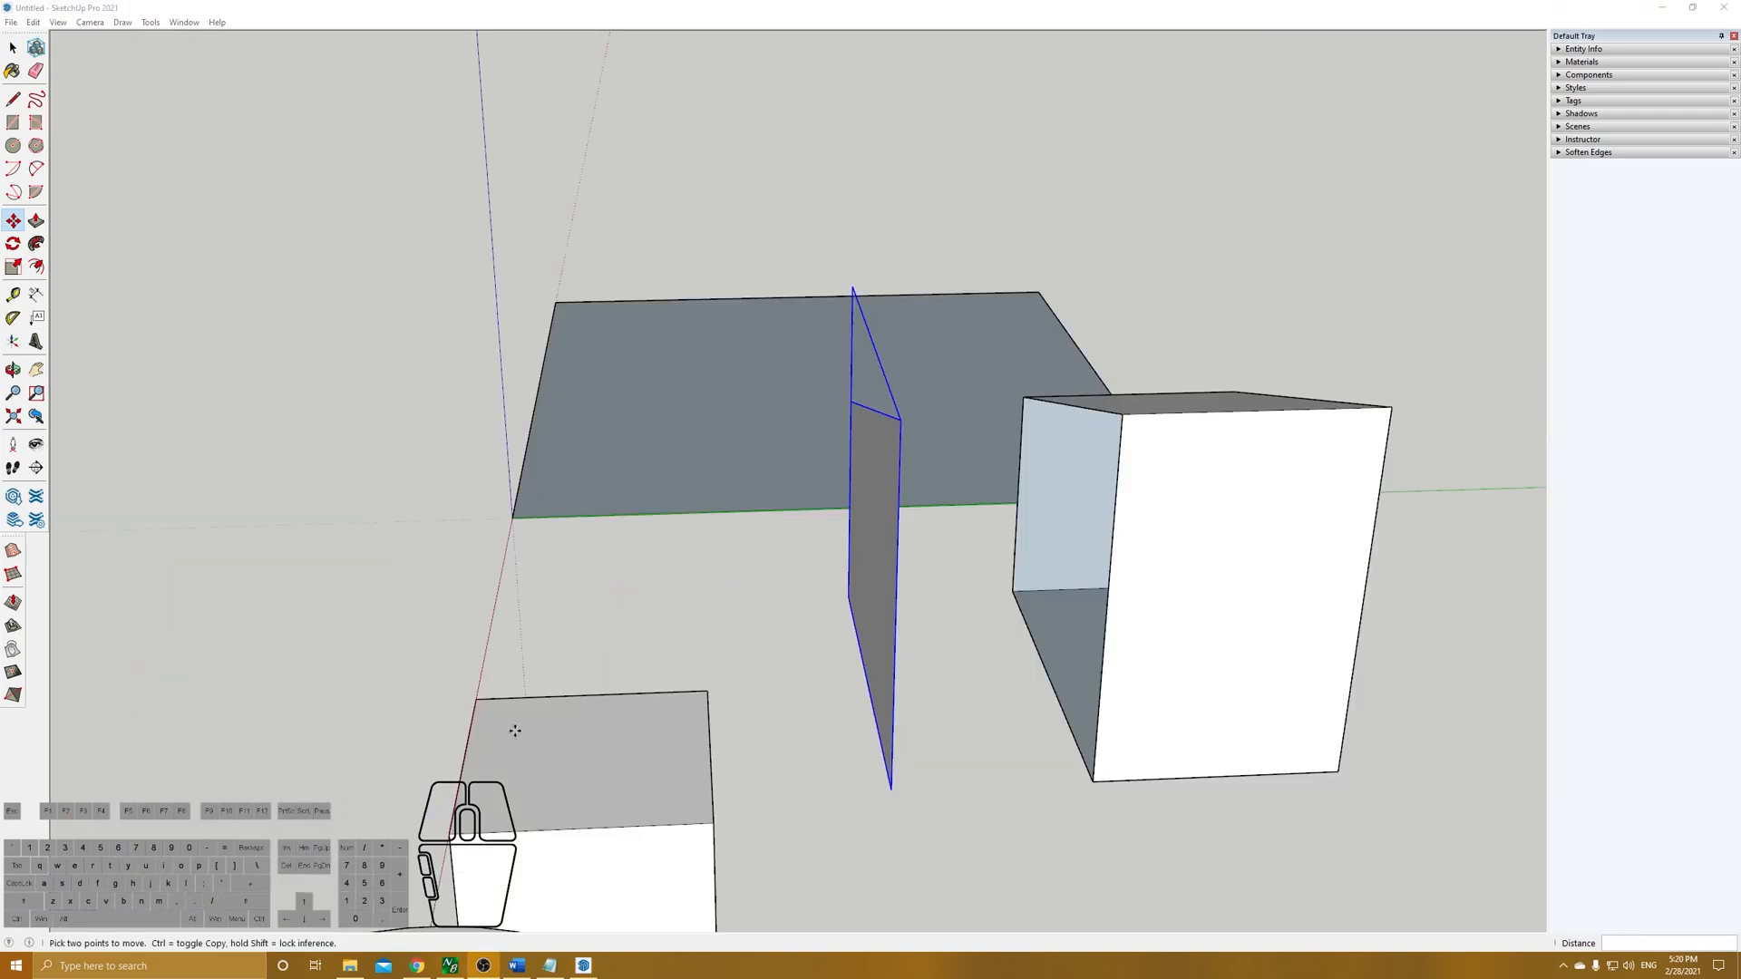
middle_click_drag(1107, 599, 1360, 558)
middle_click_drag(964, 556, 1143, 453)
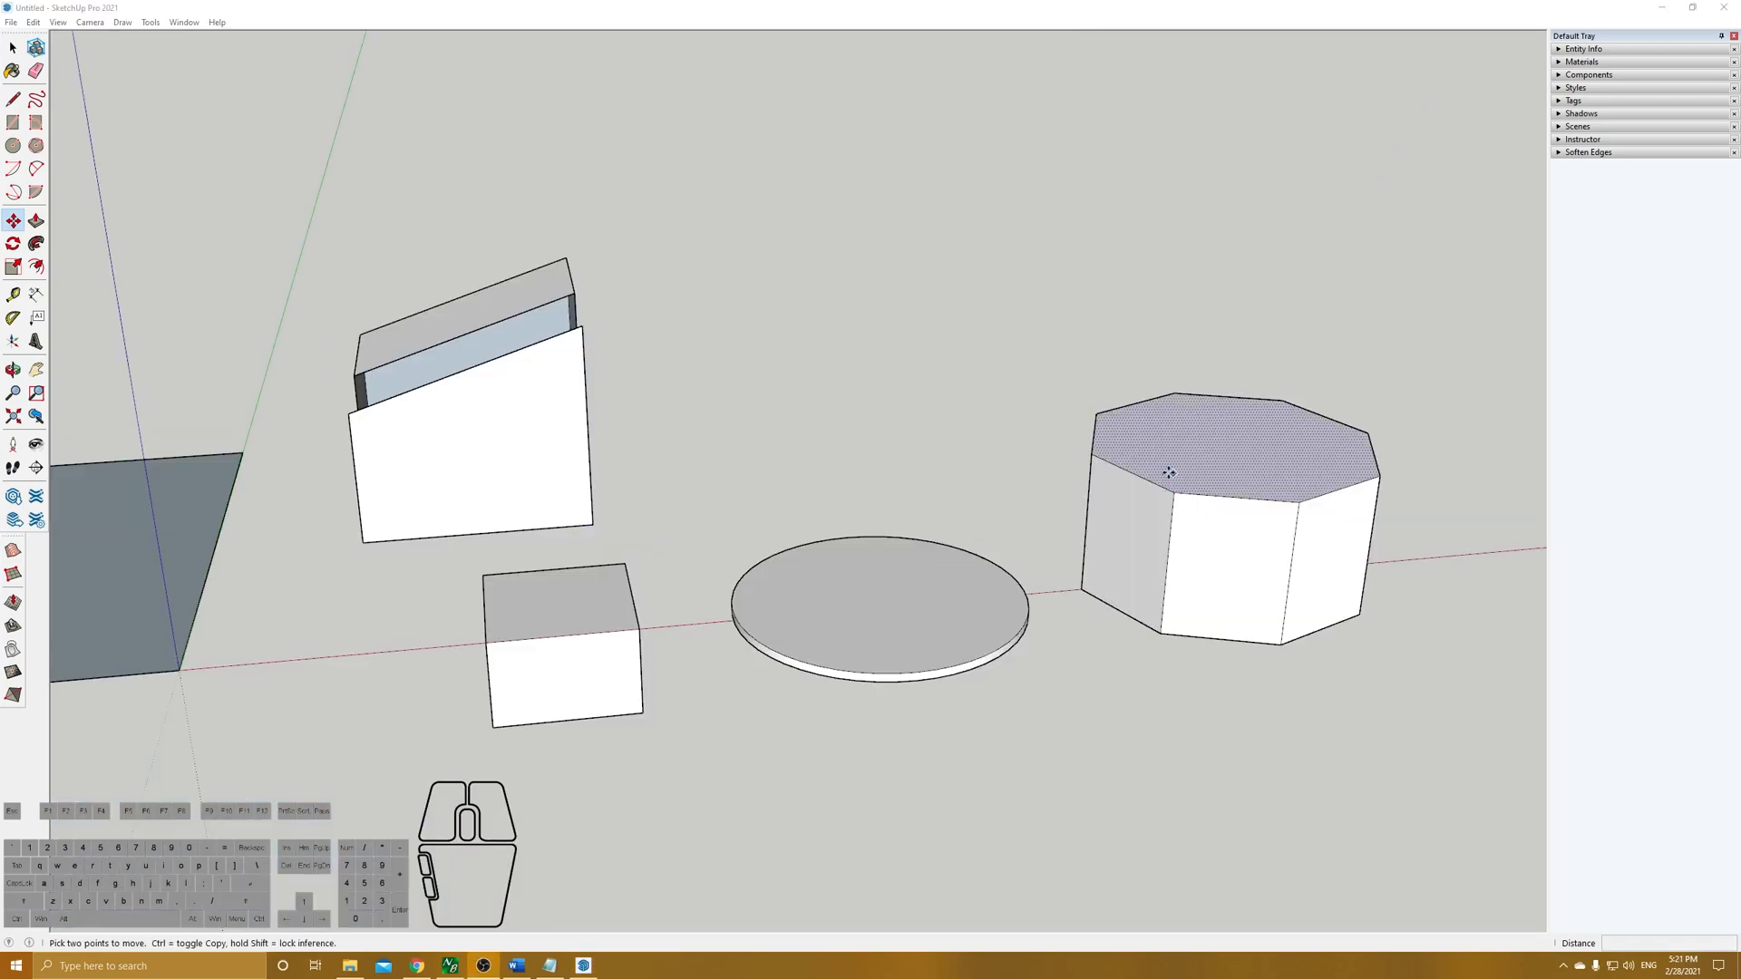
middle_click_drag(1091, 622, 952, 544)
- Select individual faces and edges of the open block to examine its ungrouped geometry
key("space")
scroll(408, 474, "up", 2)
middle_click_drag(409, 474, 661, 426, "shift")
middle_click_drag(660, 426, 798, 399)
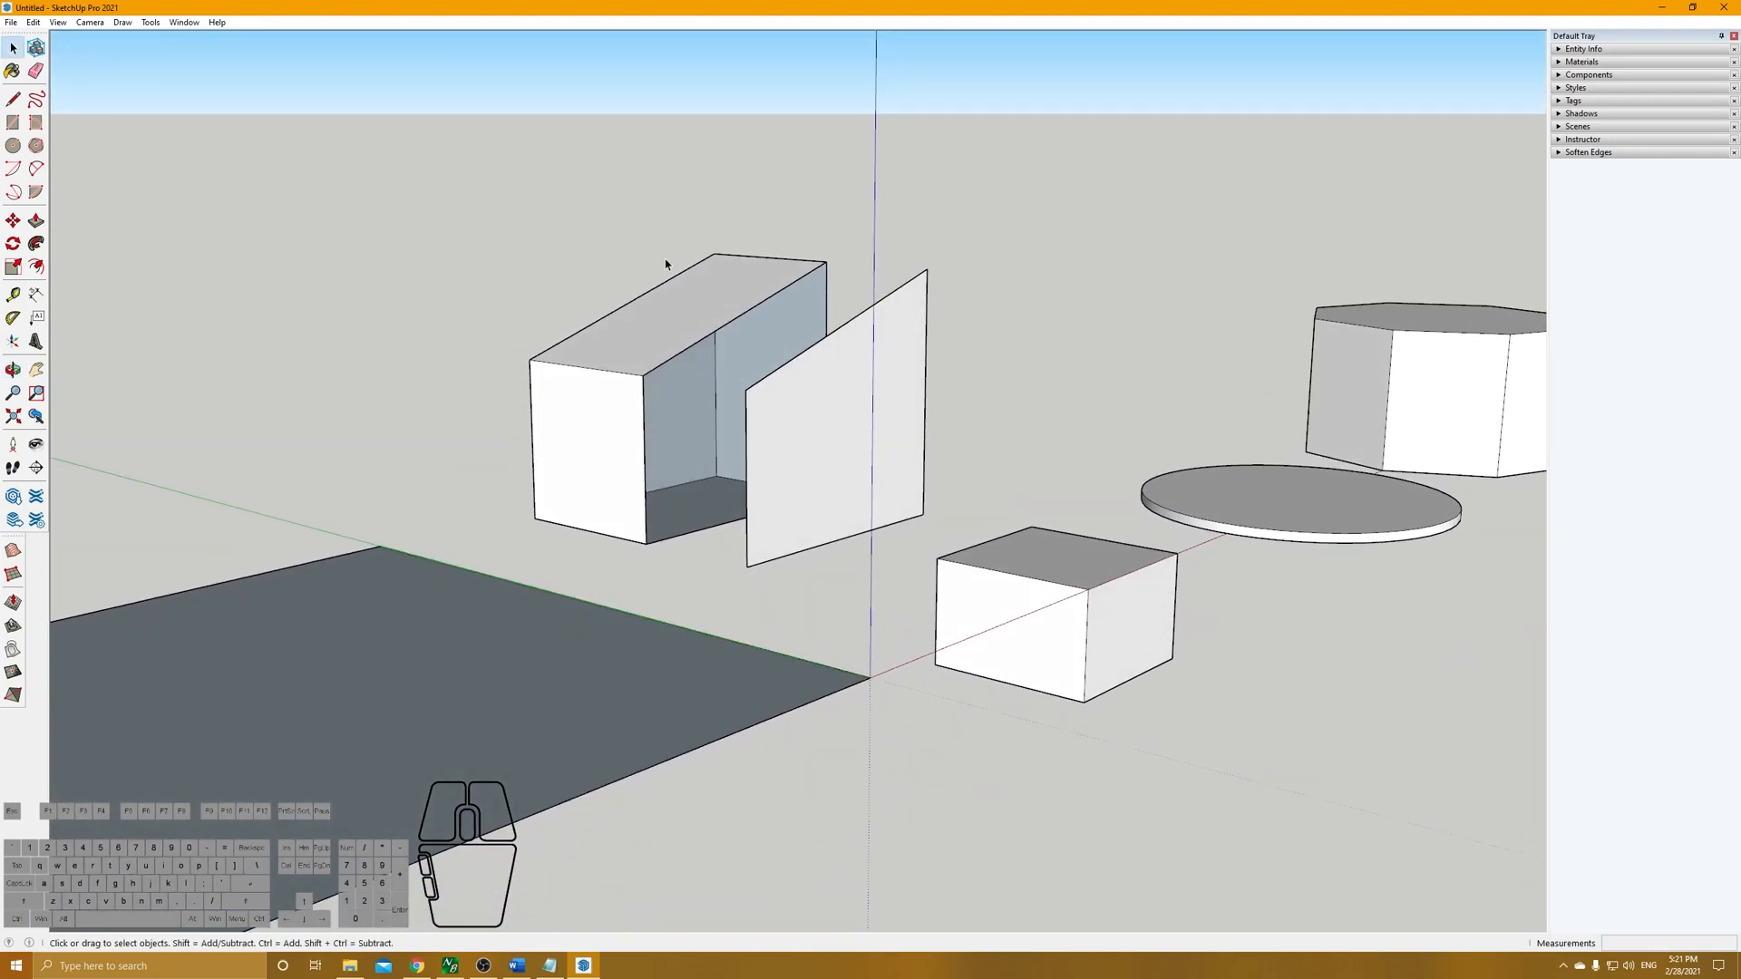
scroll(689, 272, "up", 1)
left_click(720, 324)
left_click(630, 406)
left_click(693, 392)
left_click(683, 558)
left_click(716, 509)
left_click(739, 400)
left_click(771, 315)
left_click(796, 296)
scroll(711, 323, "down", 3)
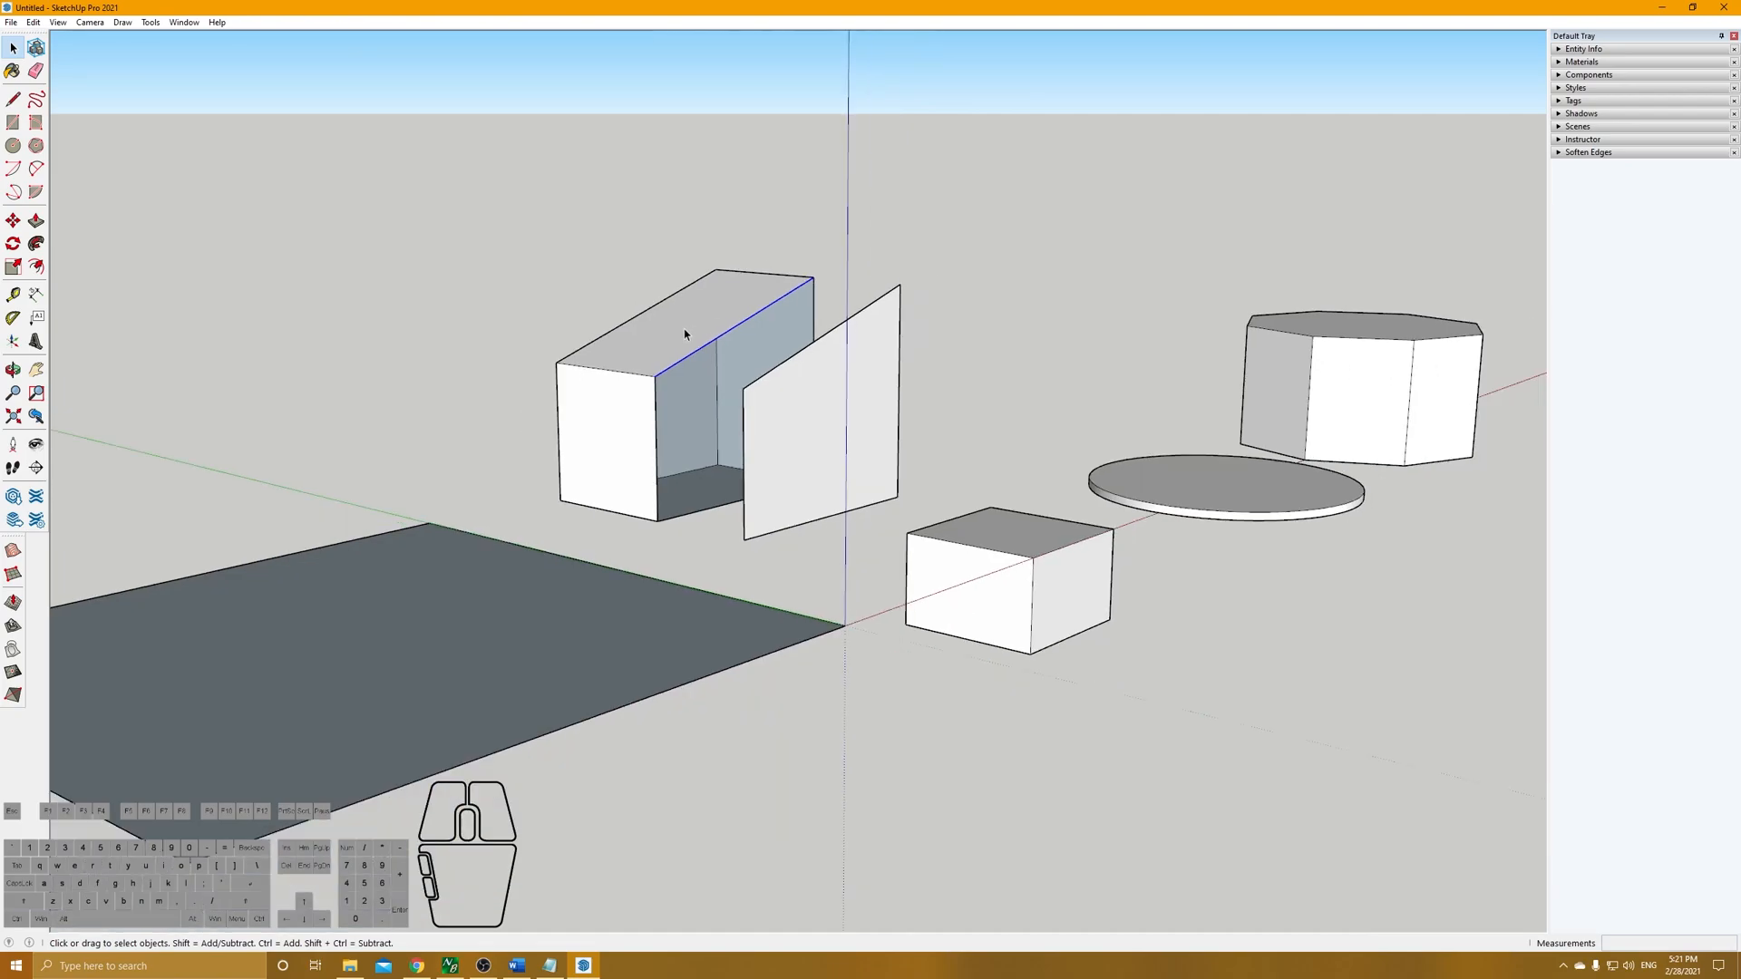
- Select all connected geometry of the open slanted block and make it a group
triple_click(685, 334)
right_click(685, 330)
left_click(778, 444)
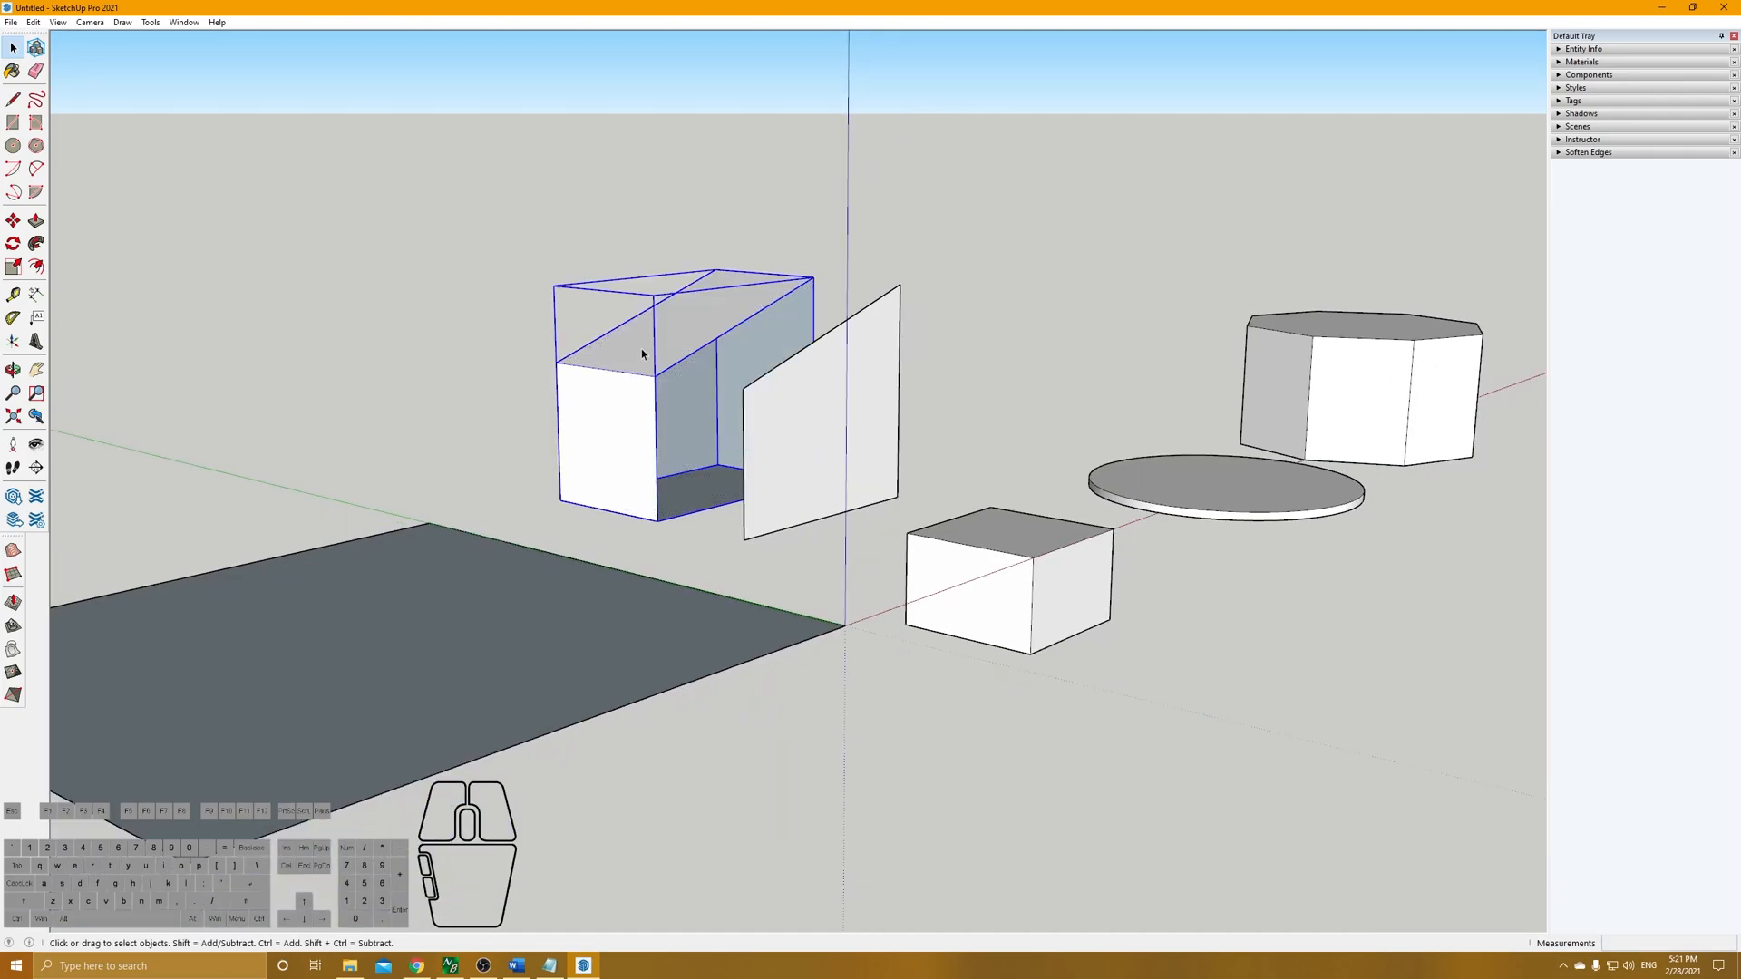
- Move the open block's group up, clear of the separate trapezoidal face
scroll(635, 356, "up", 3)
key("m")
left_click_drag(681, 512, 775, 236)
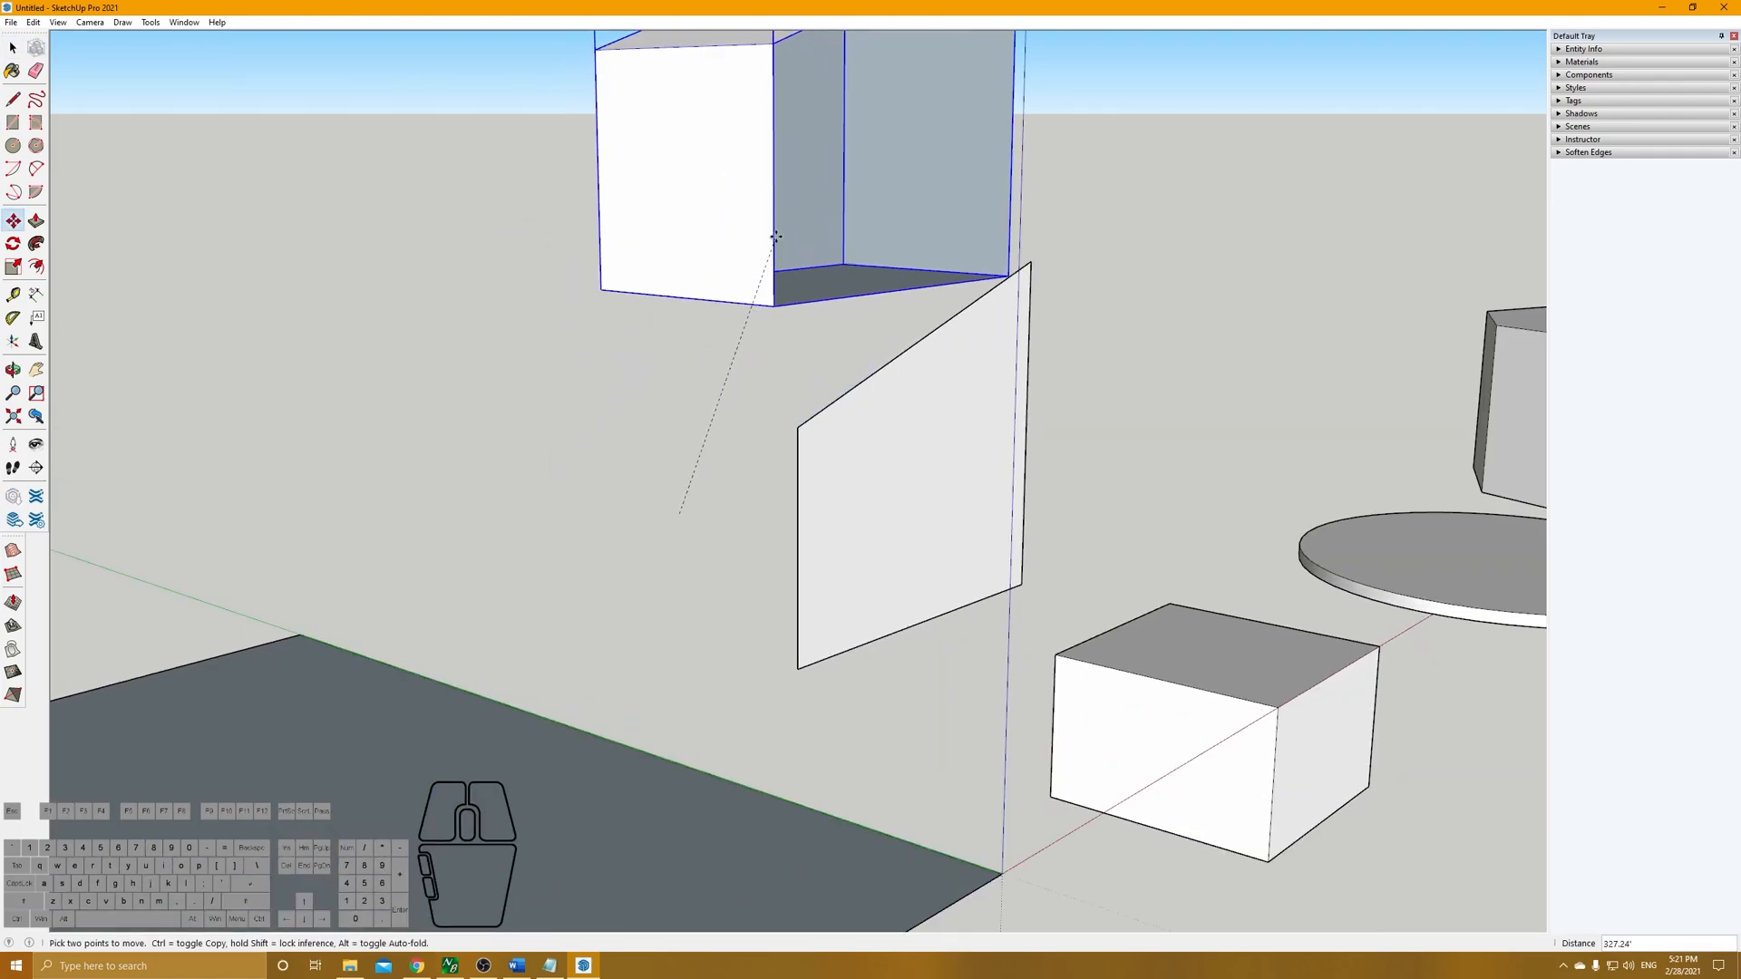
left_click(704, 144)
scroll(675, 313, "down", 2)
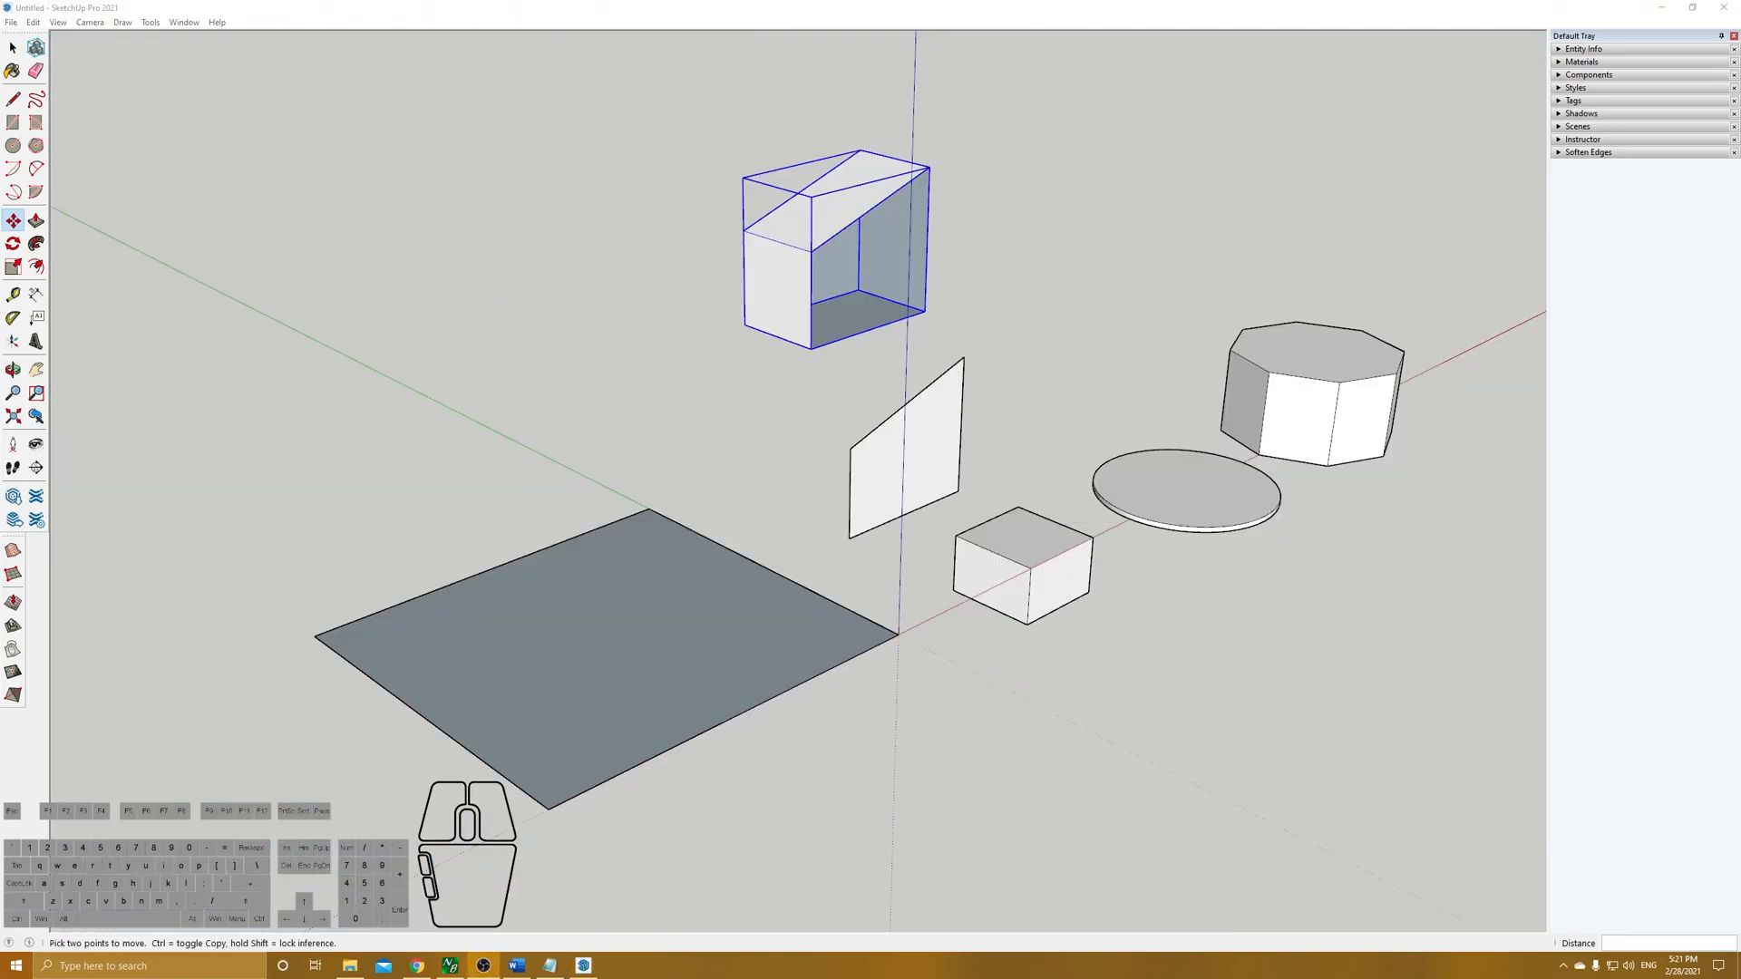
middle_click_drag(907, 331, 843, 471, "shift")
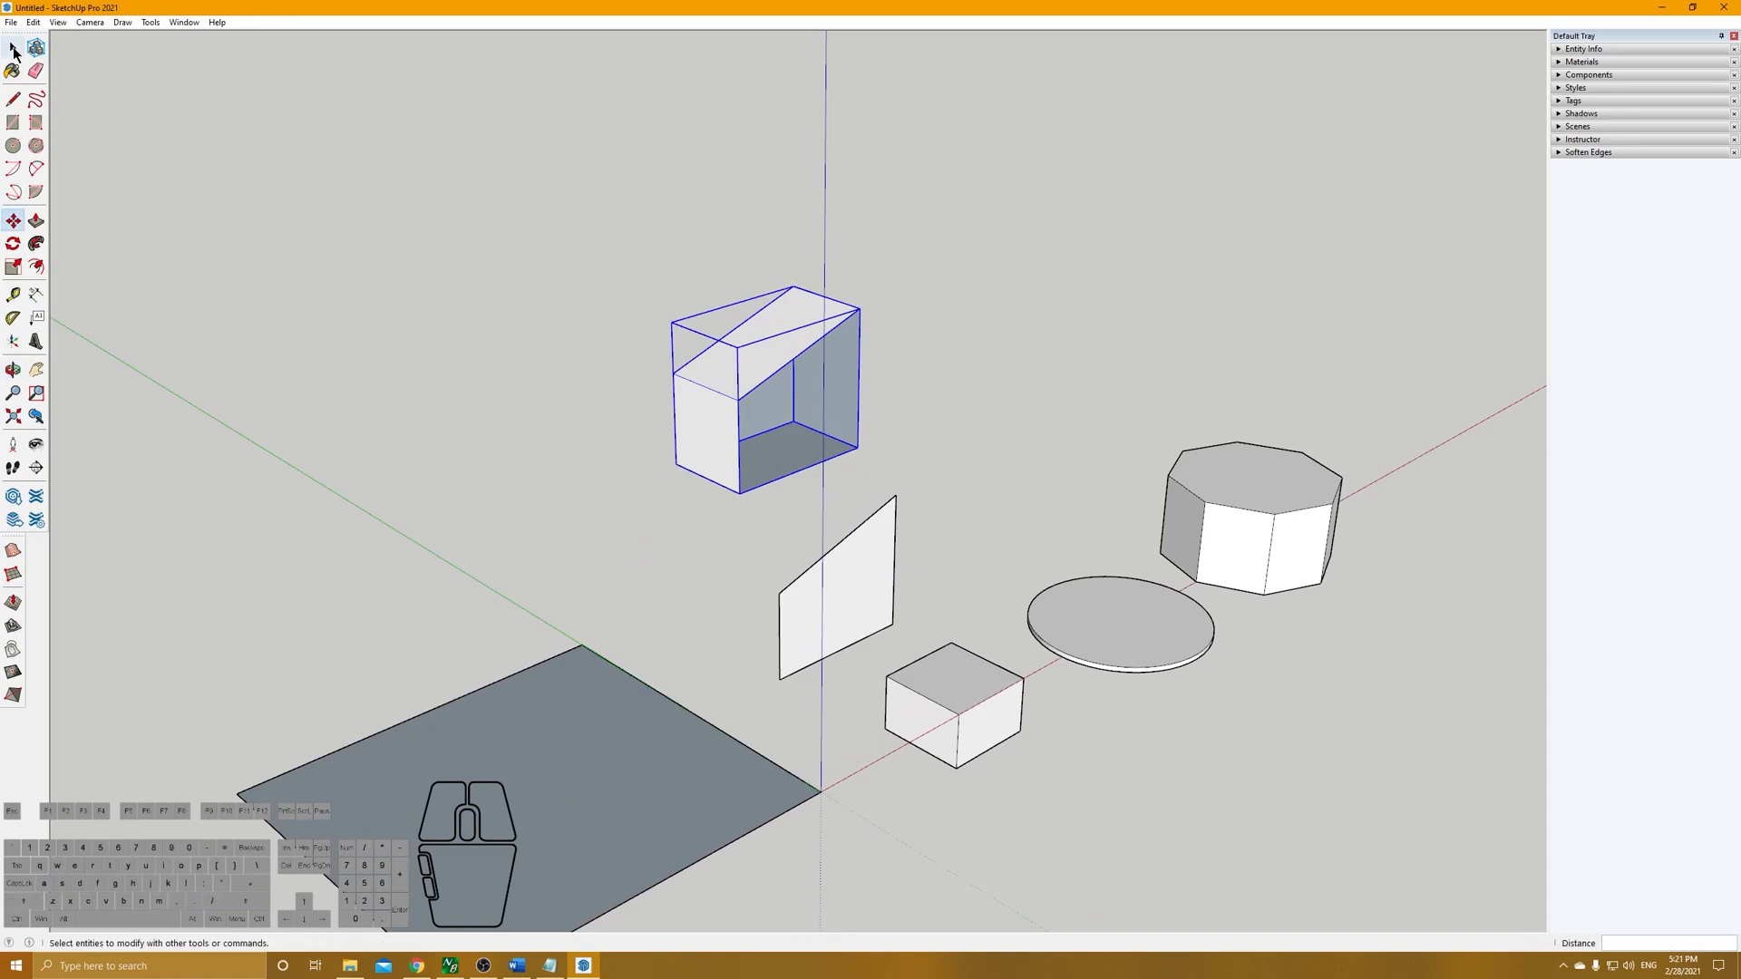
- Open the block's group for editing and pull its short end face outward about 287' with Push/Pull
scroll(785, 342, "up", 2)
left_click(13, 48)
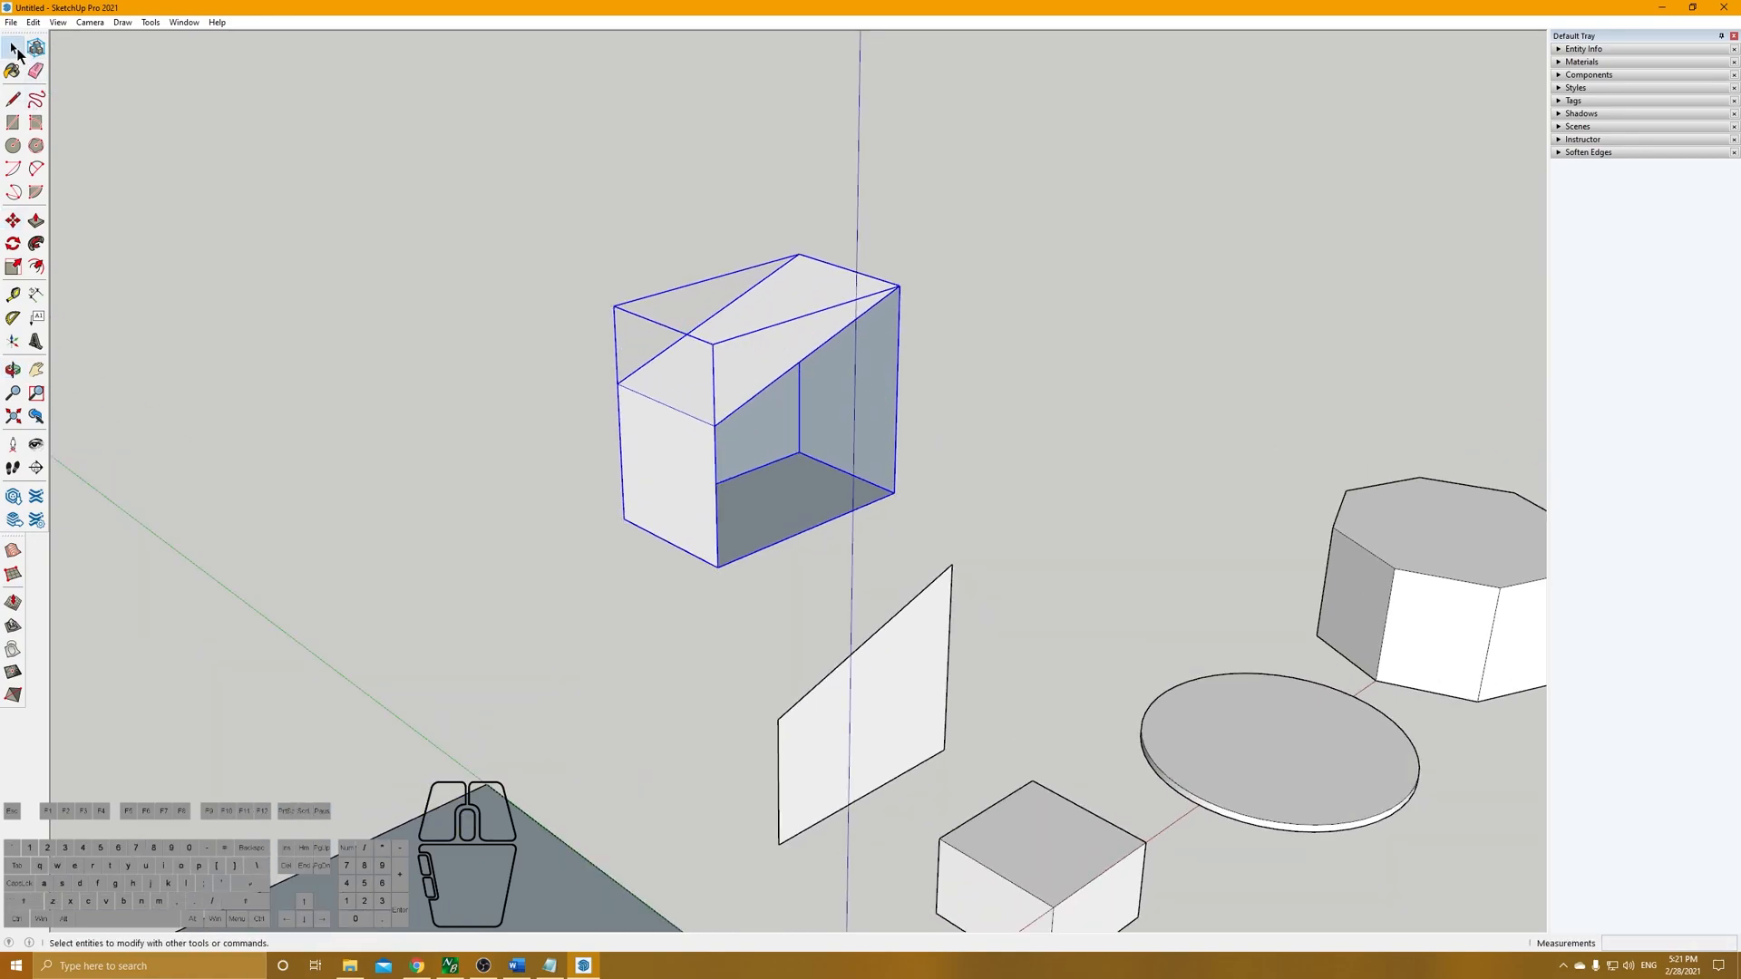
double_click(713, 412)
mouse_move(712, 413)
middle_mouse_down()
mouse_move(1042, 392)
mouse_move(871, 447)
mouse_move(848, 400)
mouse_move(739, 389)
middle_mouse_up()
key("p")
left_click_drag(731, 393, 649, 434)
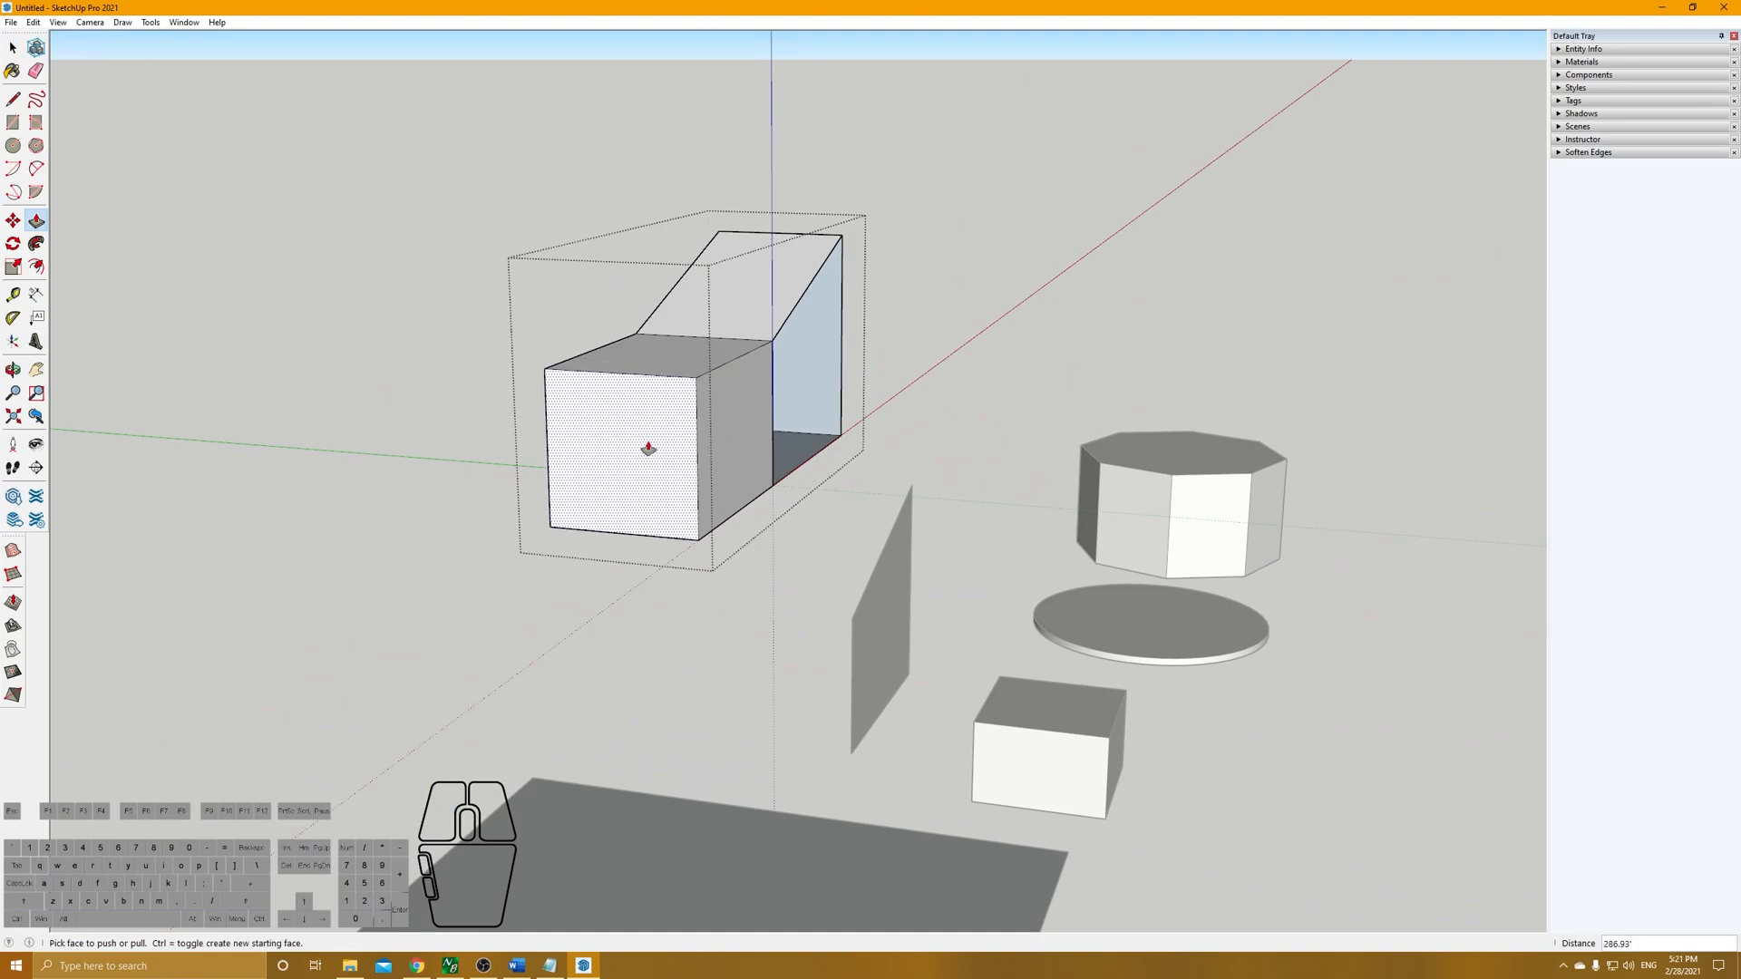
- Move the top face of the extruded end section about 291' so the section leans outward
key("space")
left_click(690, 364)
key("m")
left_click_drag(696, 376, 606, 360)
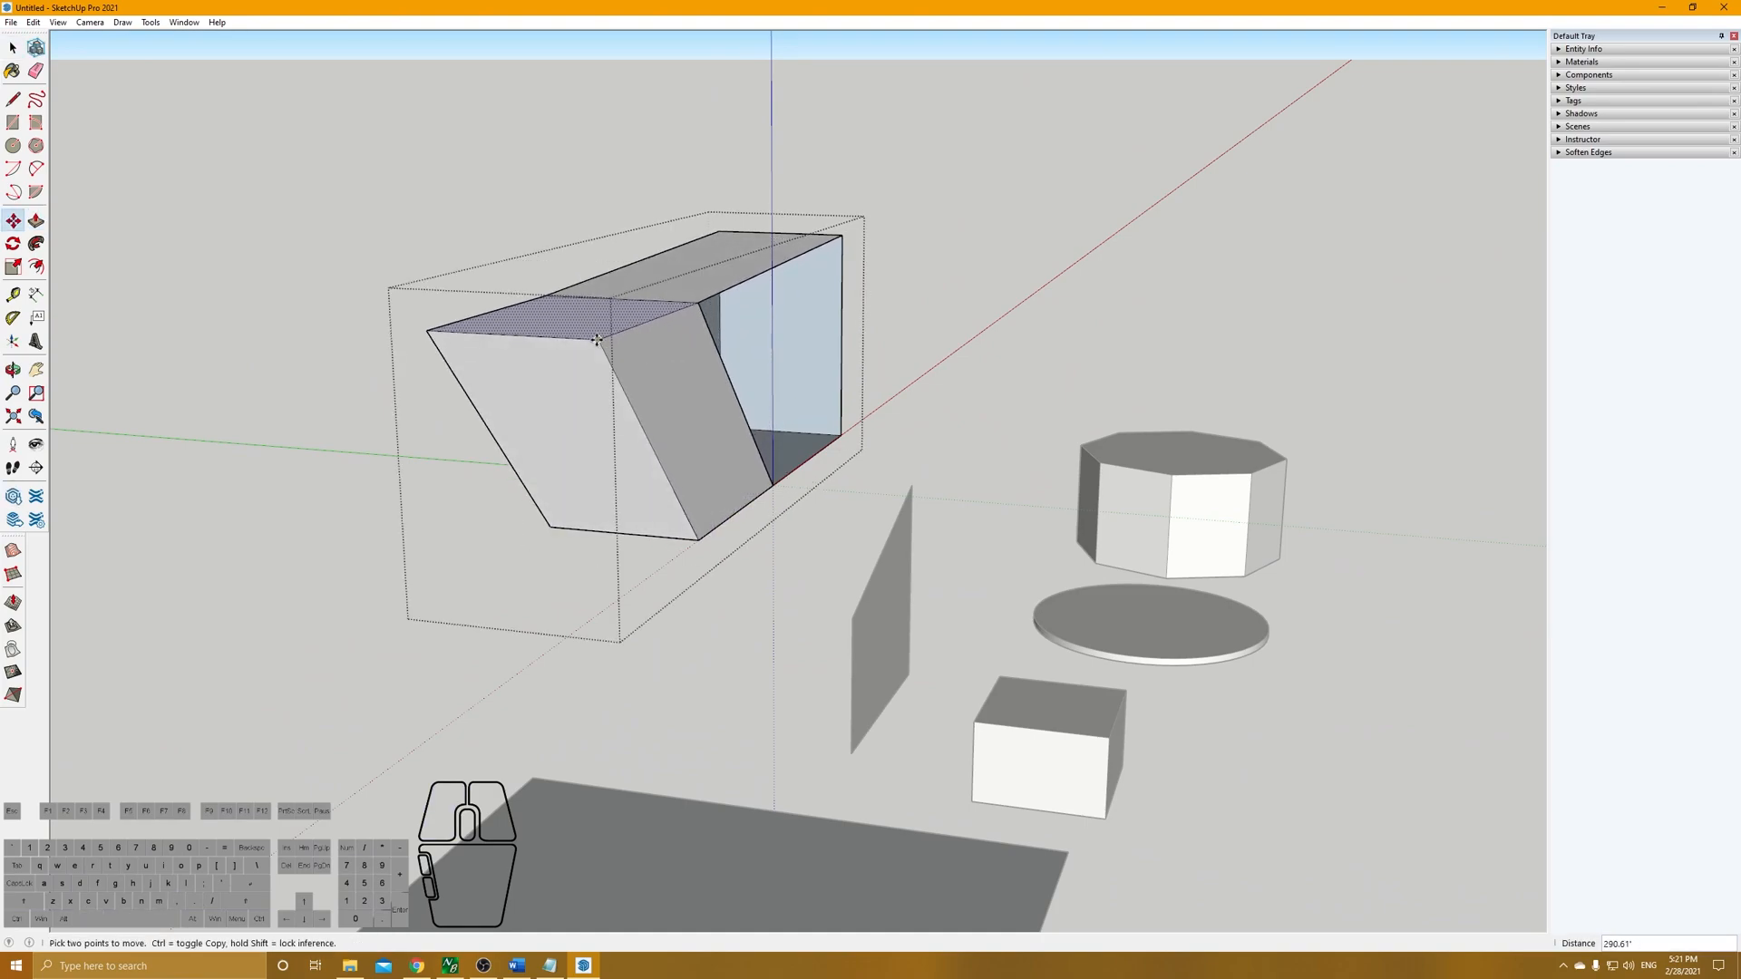
scroll(1085, 481, "down", 1)
key("space")
key("p")
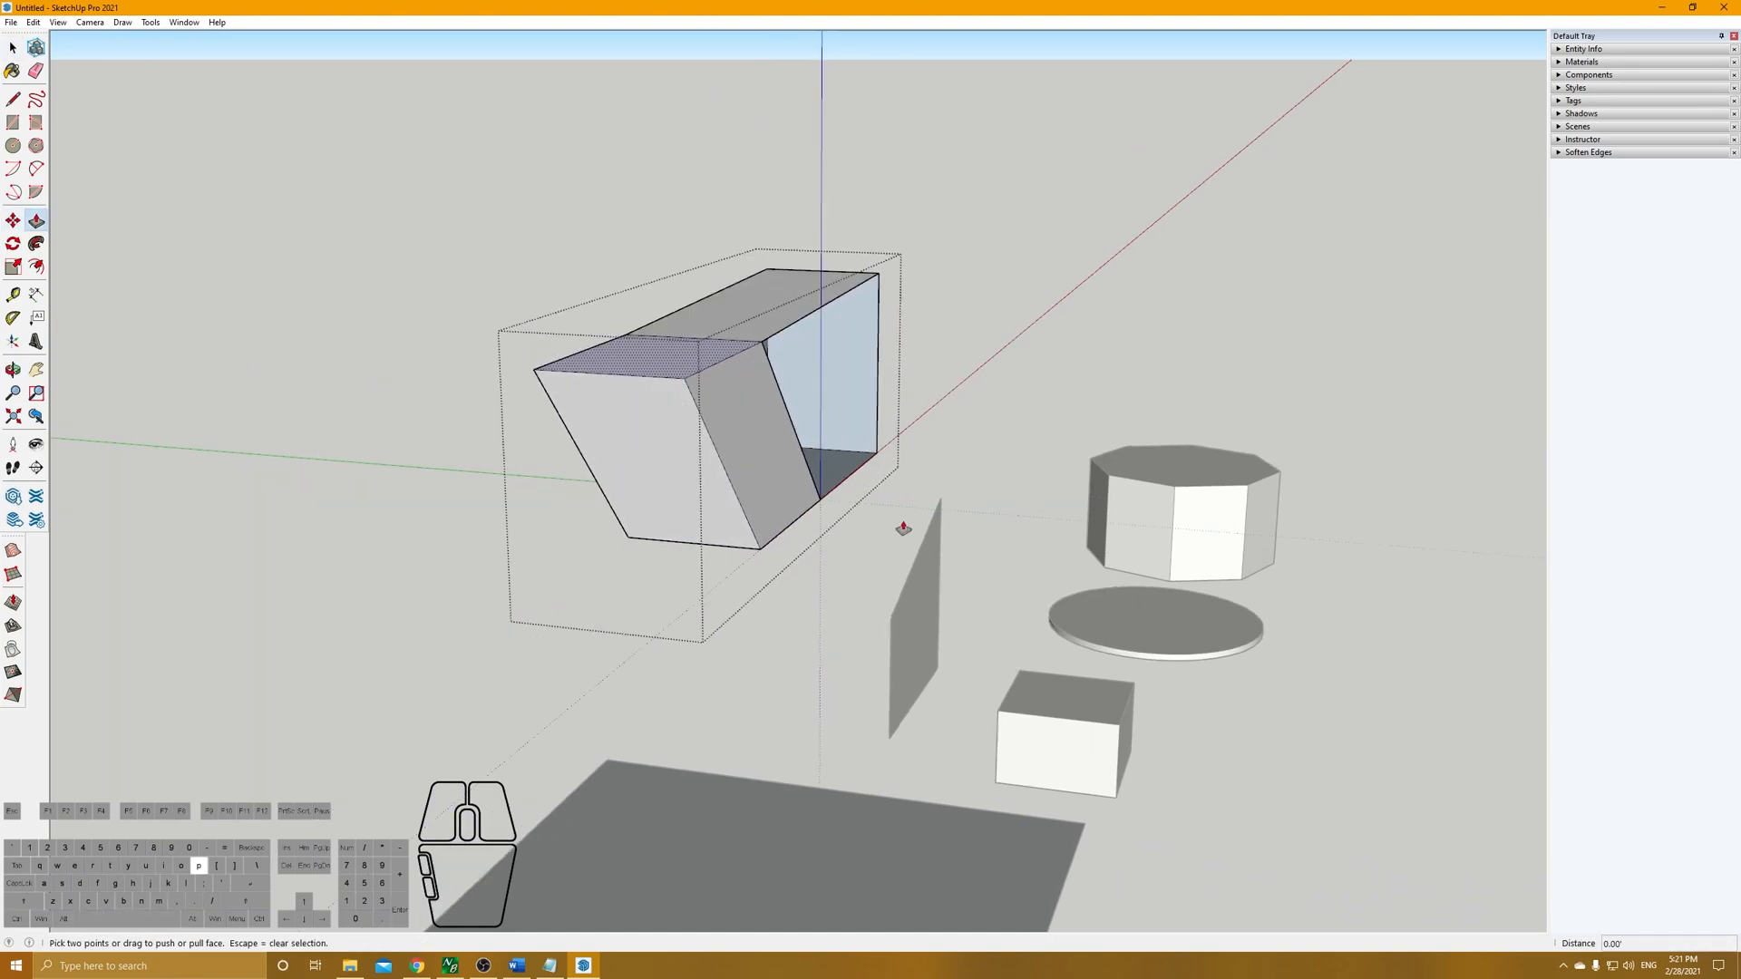
left_click(1171, 499)
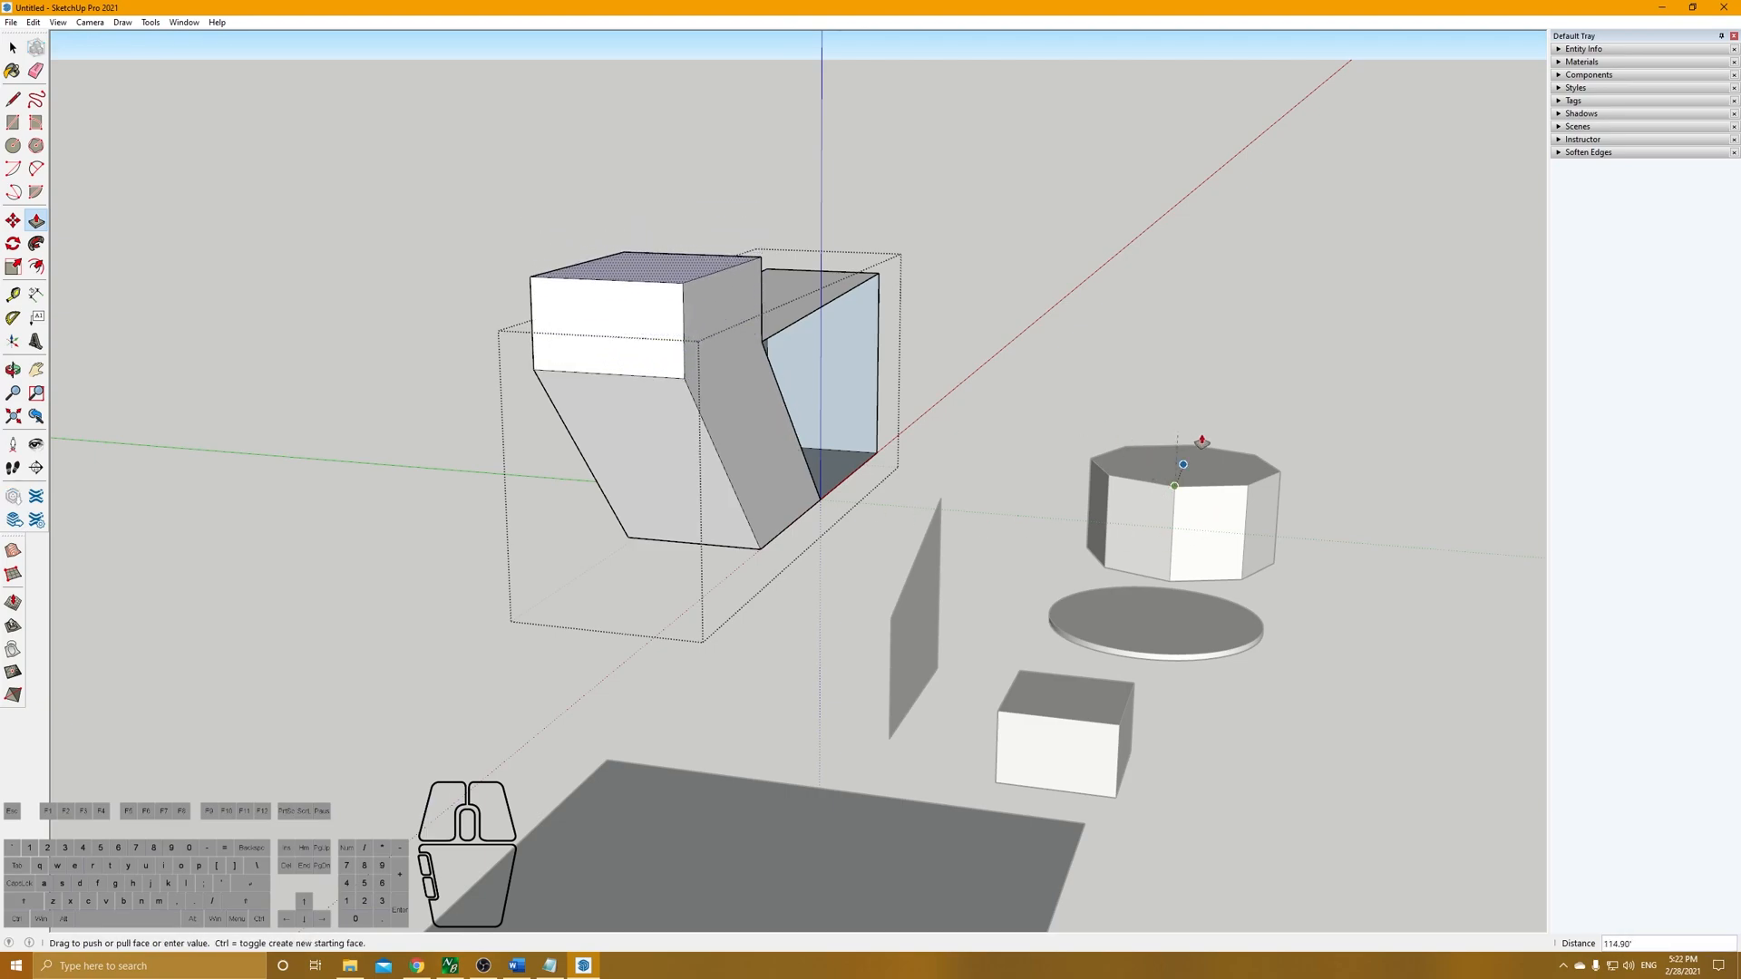
key("Escape")
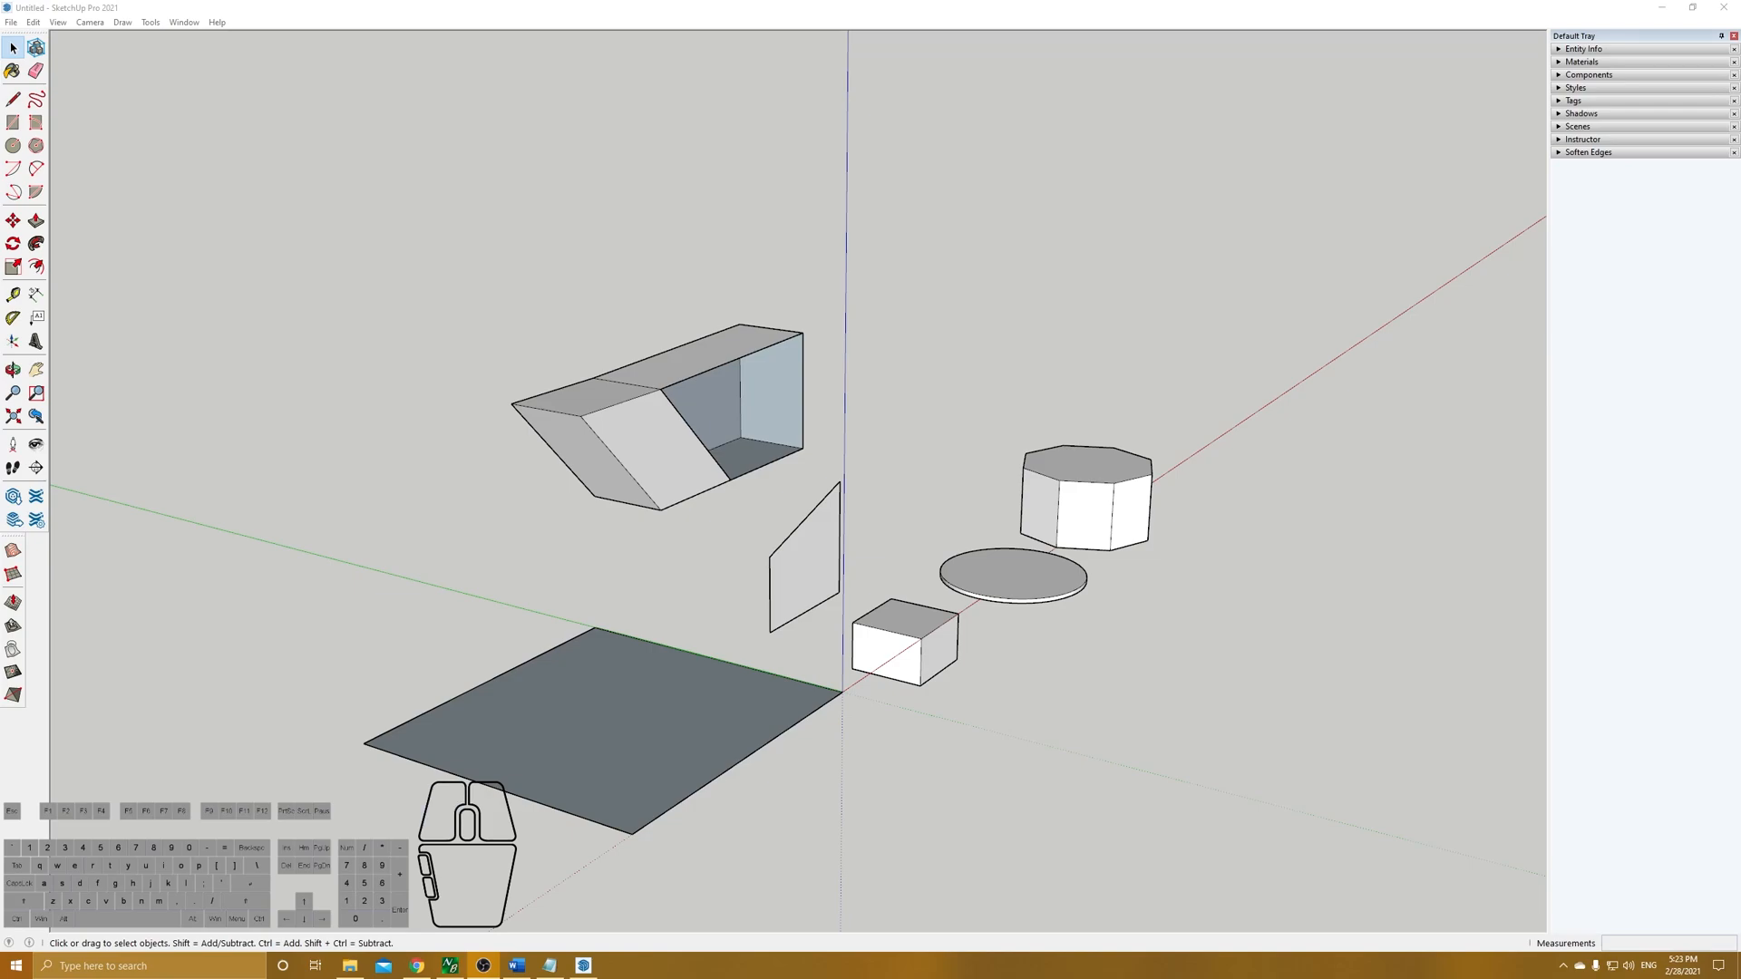
- Copy the block's group about 2825' along the green axis with the Move tool
middle_click_drag(928, 555, 279, 291)
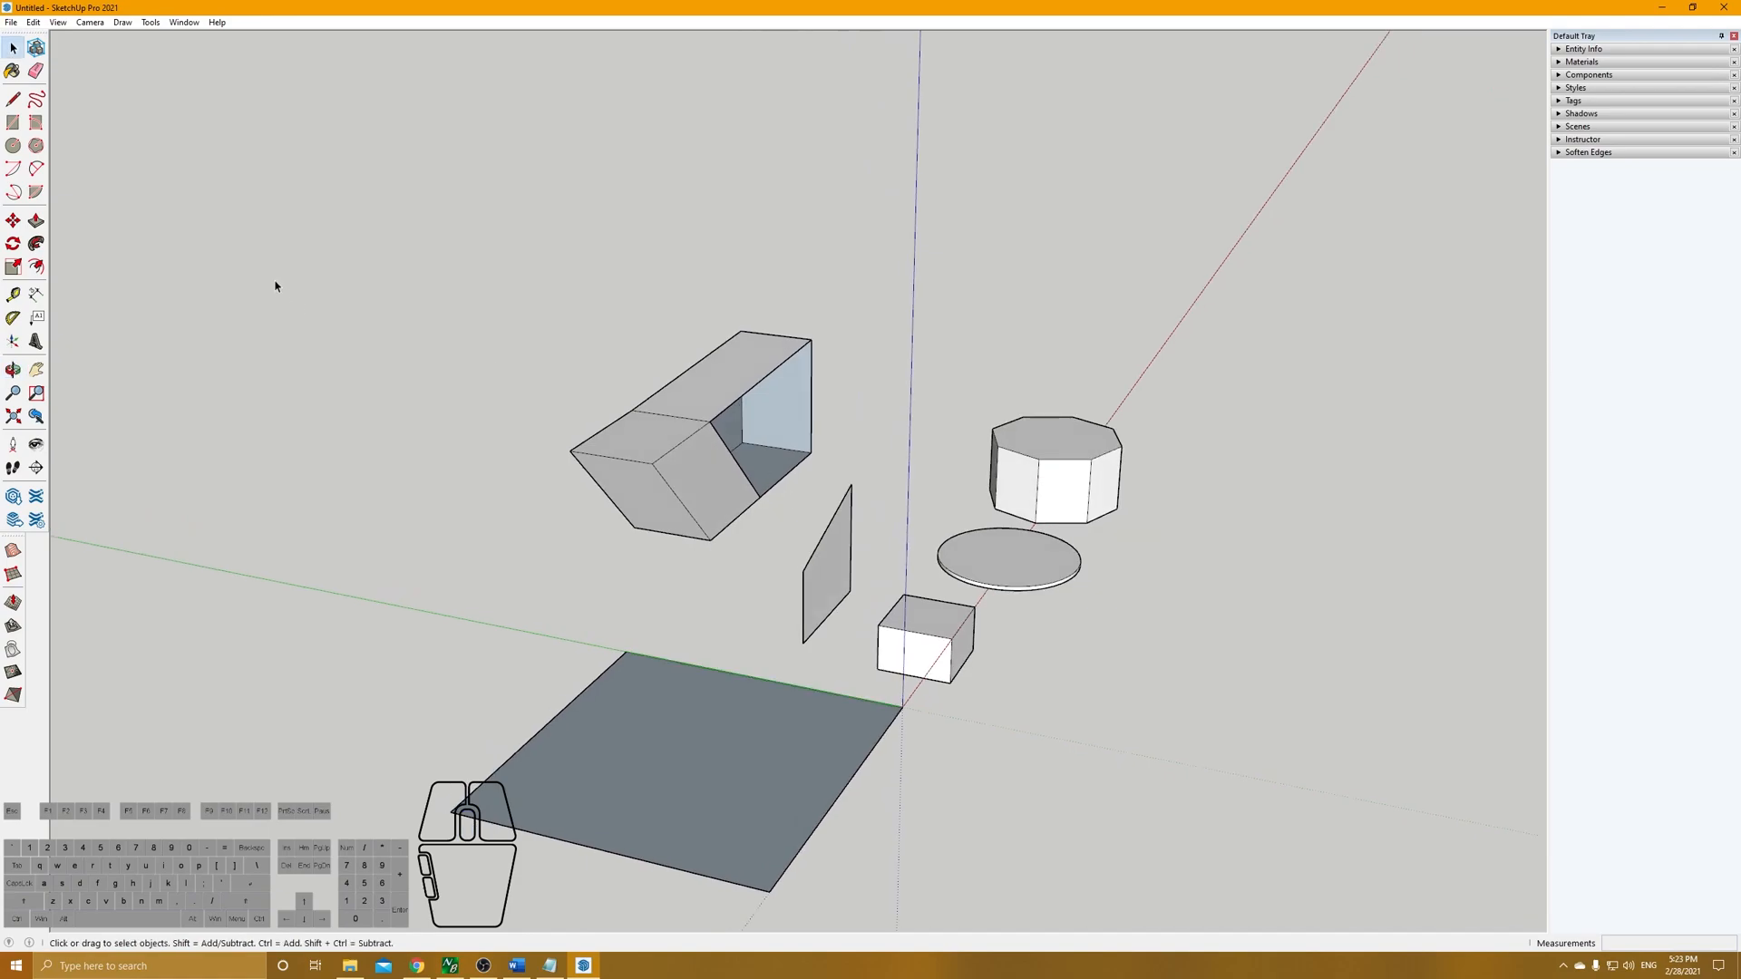
left_click(807, 476)
middle_click_drag(807, 476, 785, 346)
key("m")
middle_click_drag(730, 398, 1107, 432)
key("ctrl")
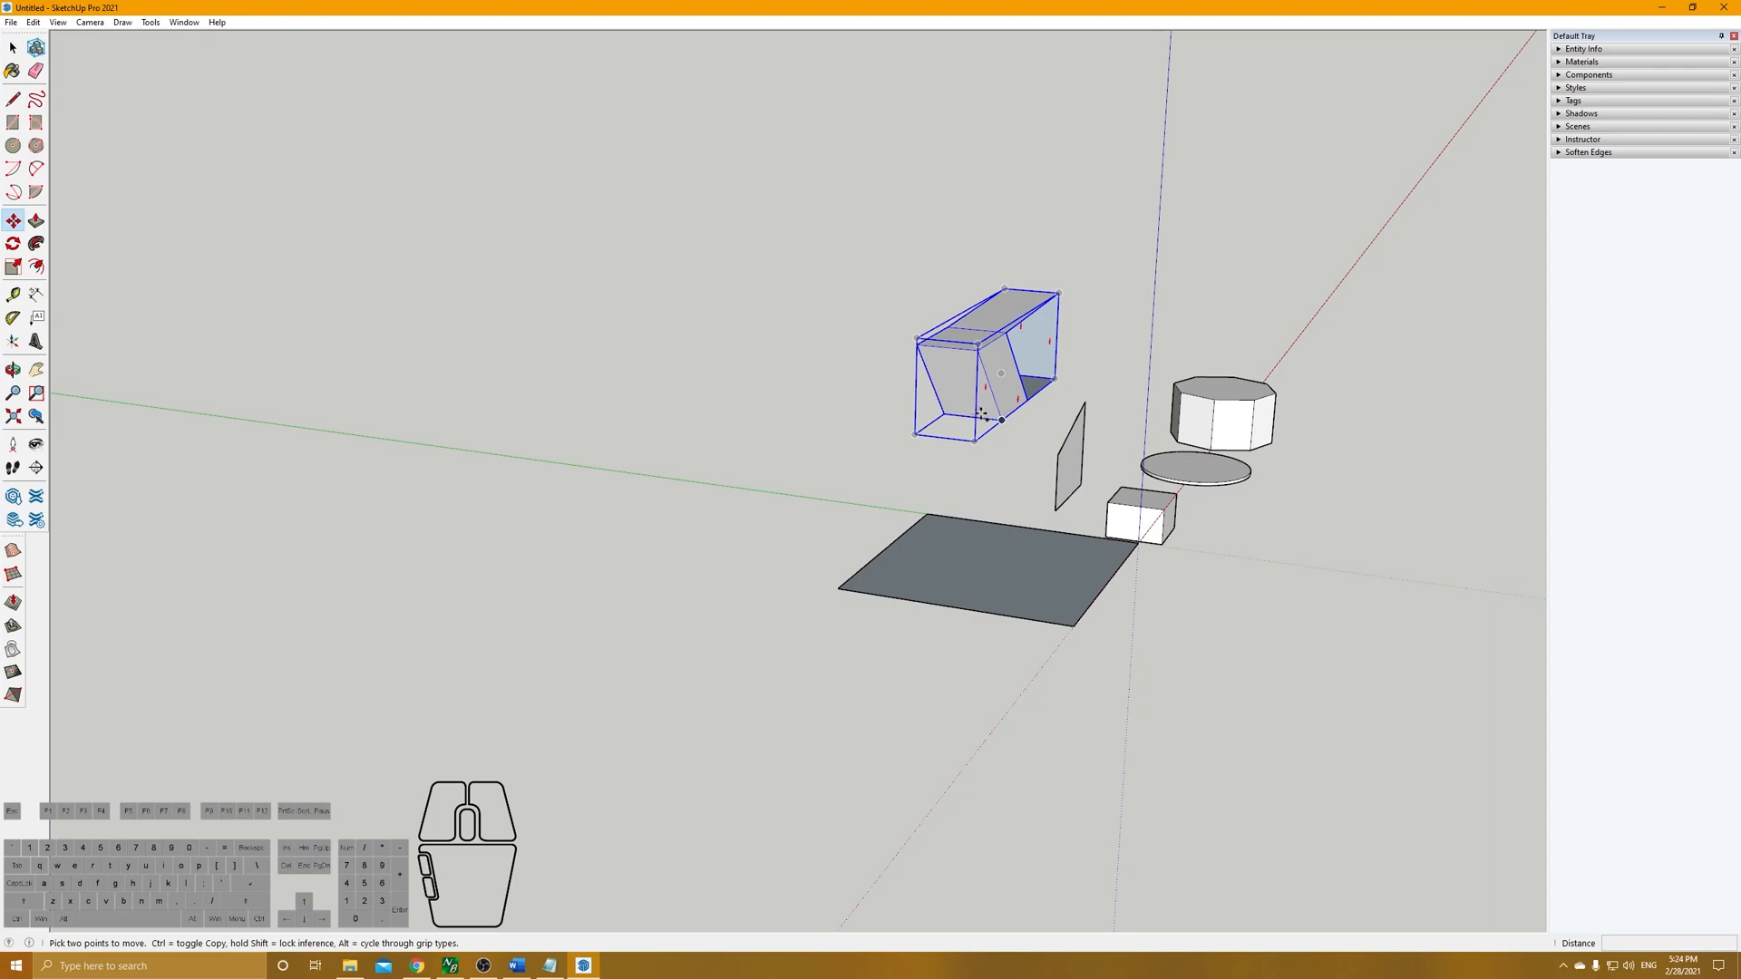
key("ctrl")
key("ctrl")
left_click_drag(1004, 420, 314, 350)
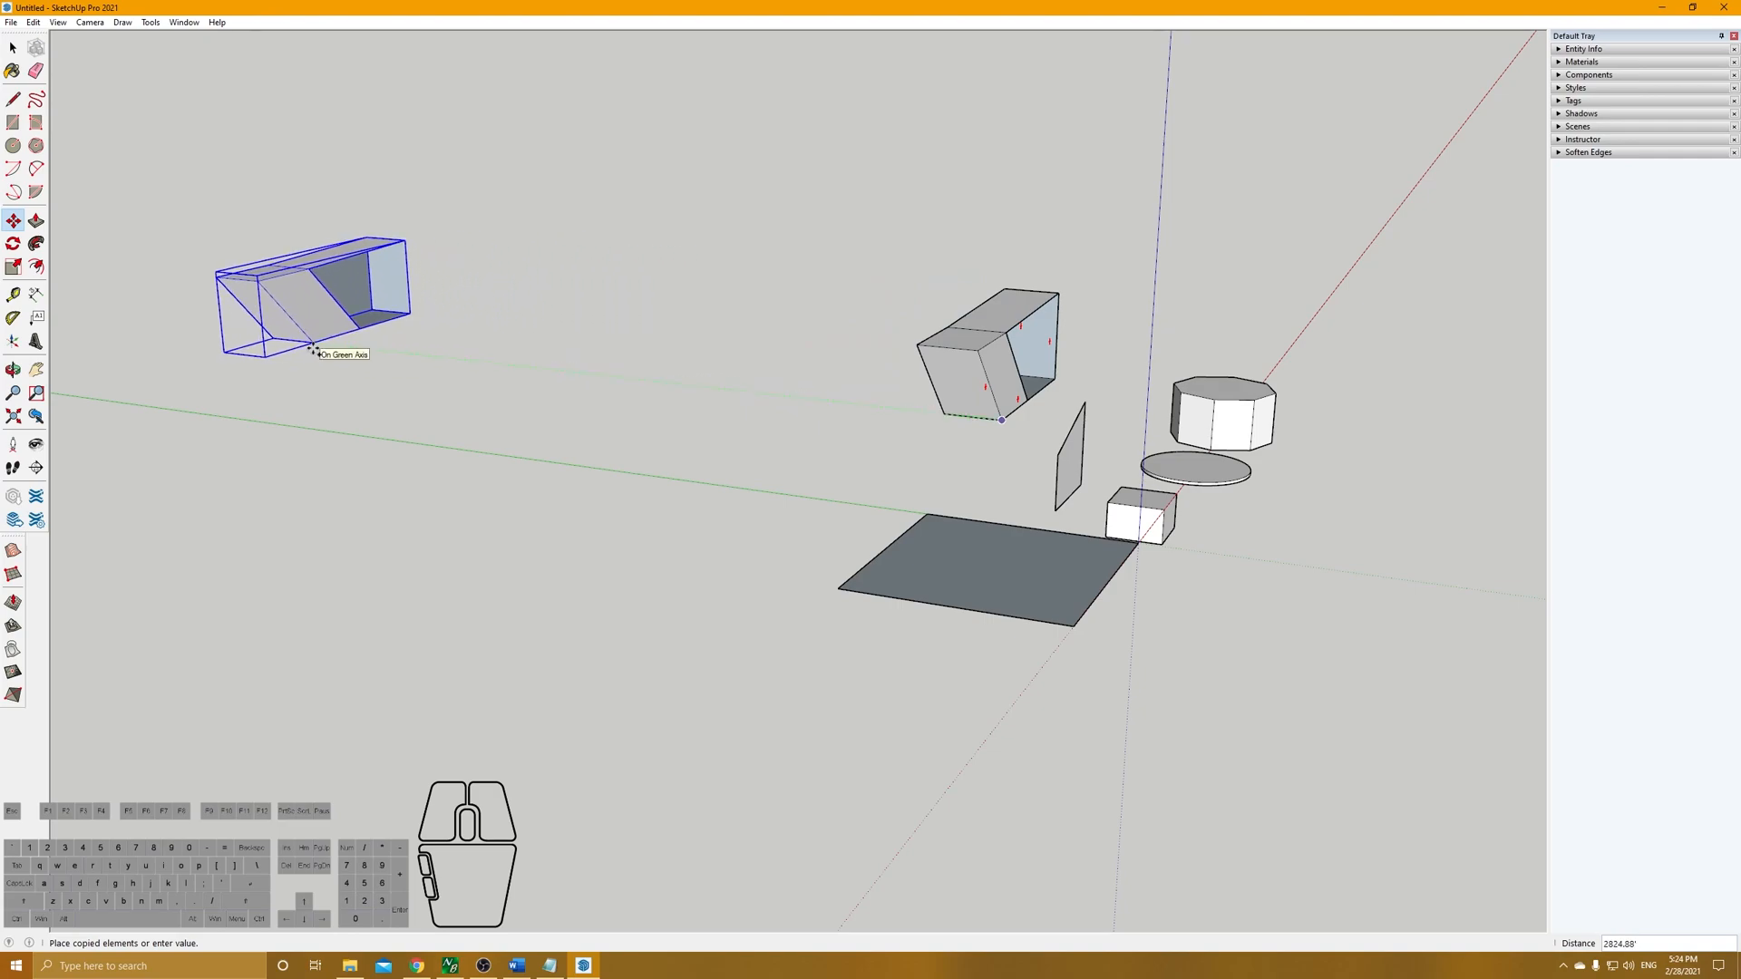
left_click(313, 350)
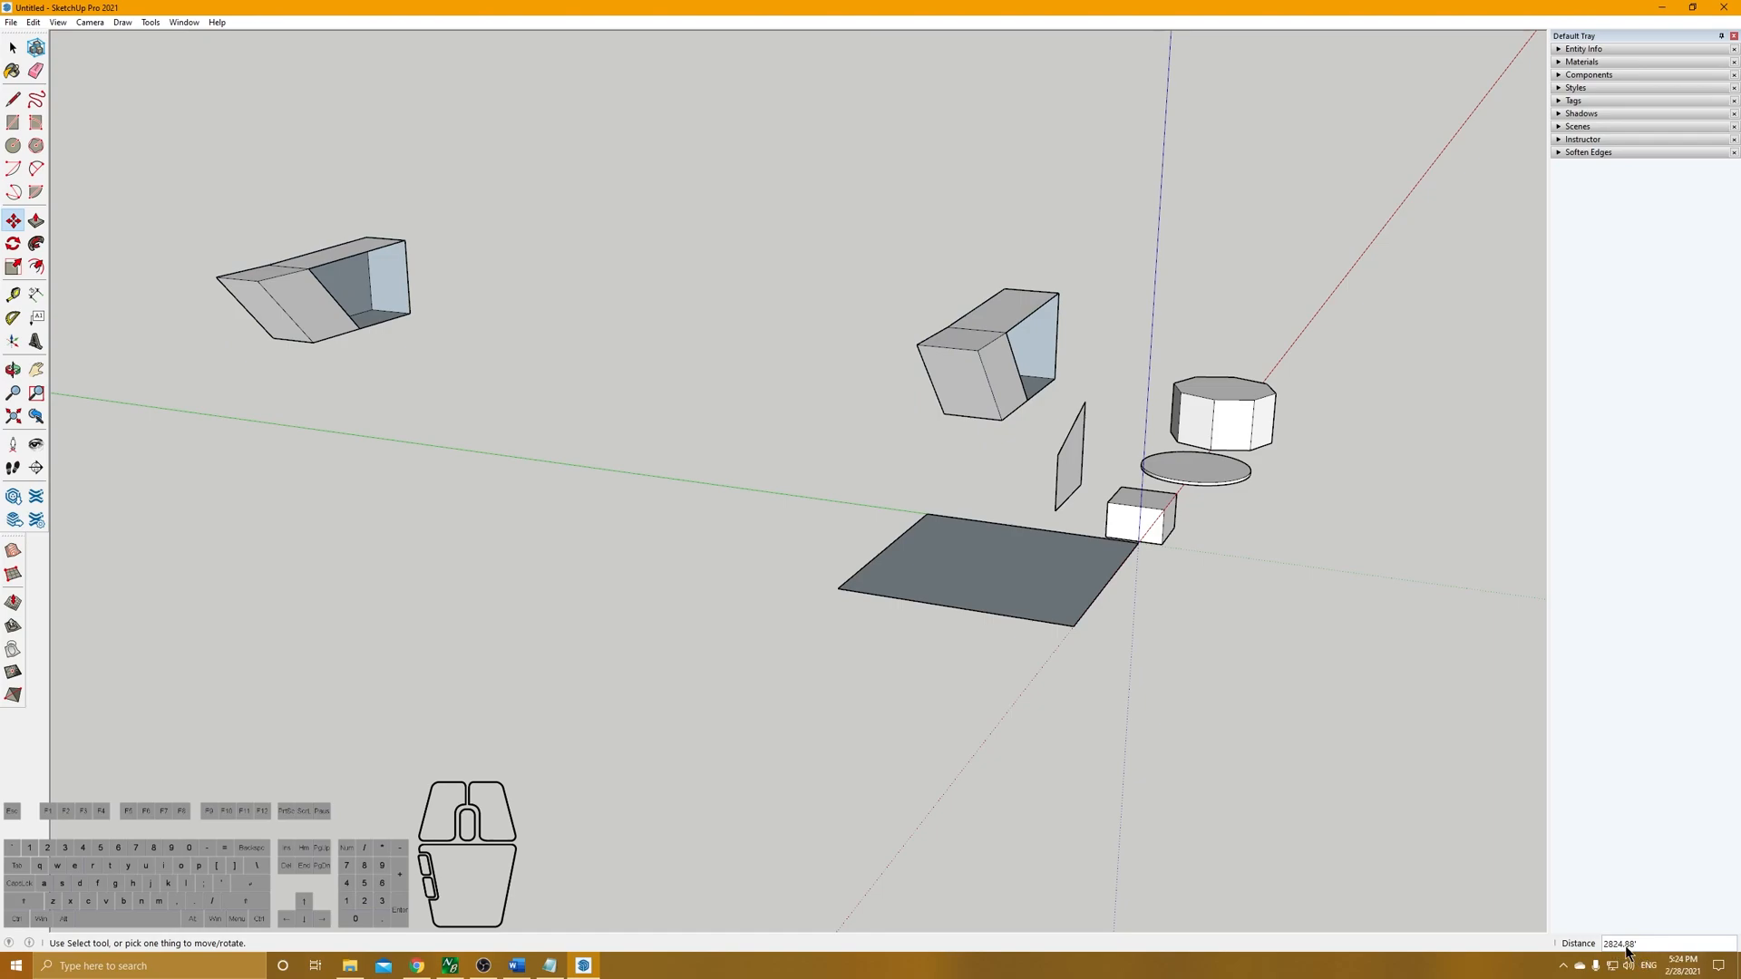
- Divide the copy distance by 5 (/5) to fill the gap with evenly spaced copies of the group
type("/5")
key("Return")
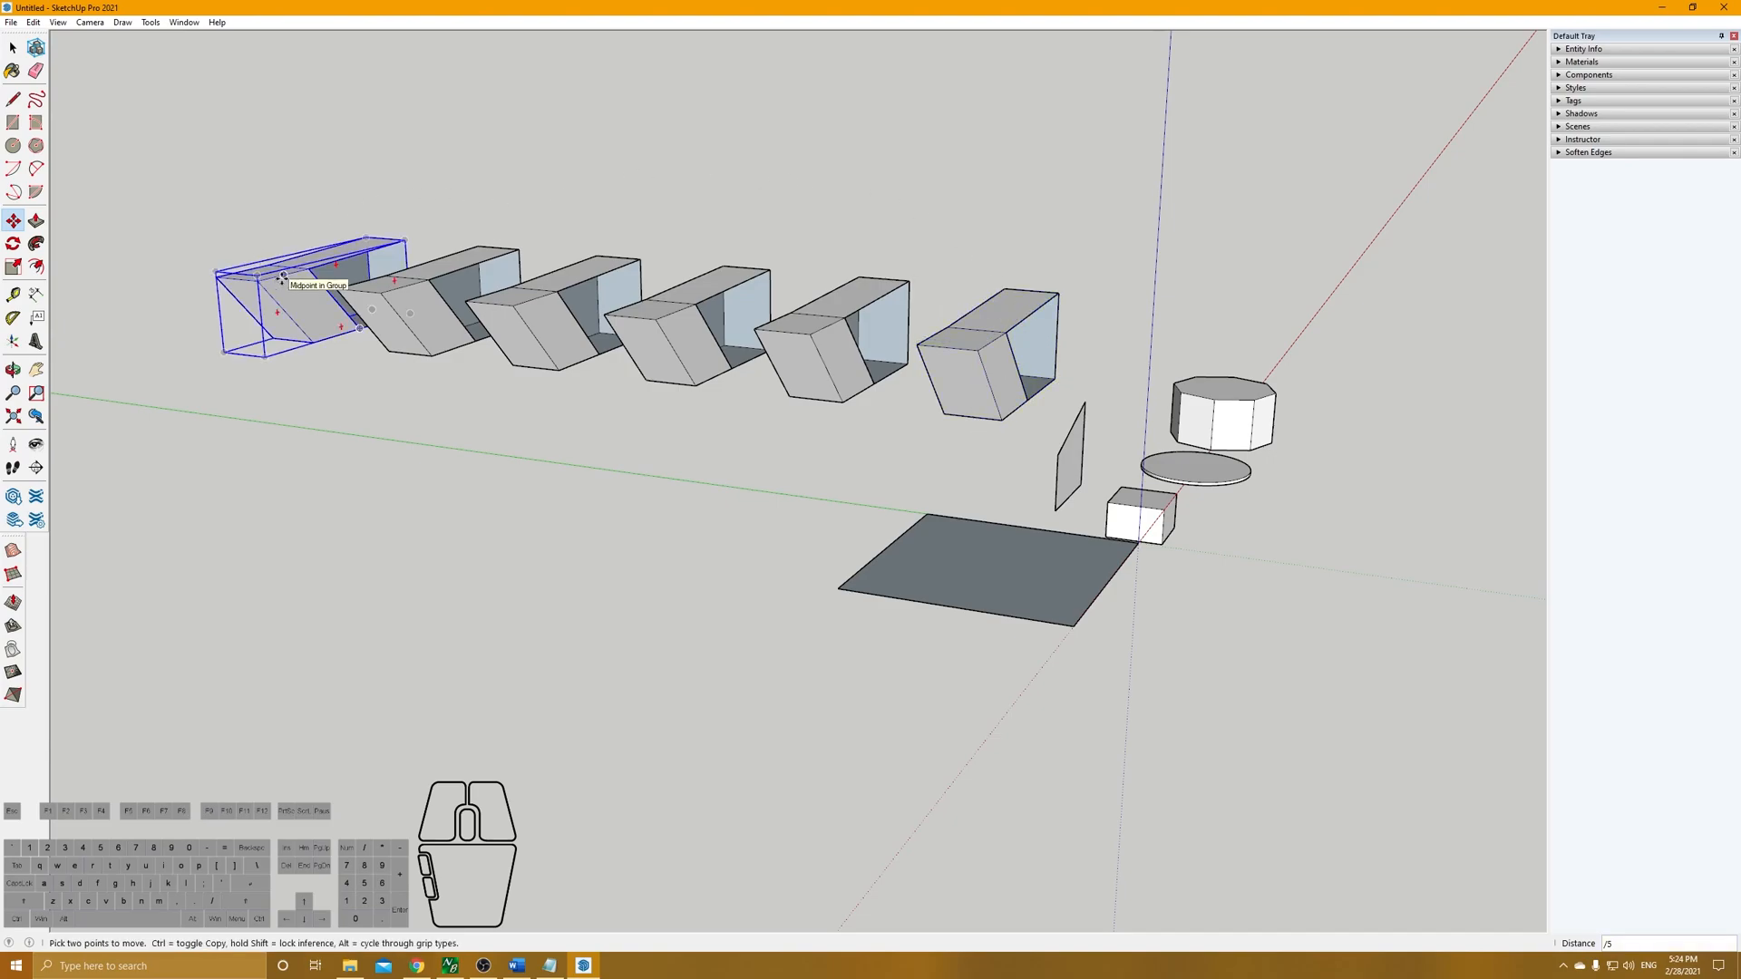
middle_click_drag(308, 255, 777, 372)
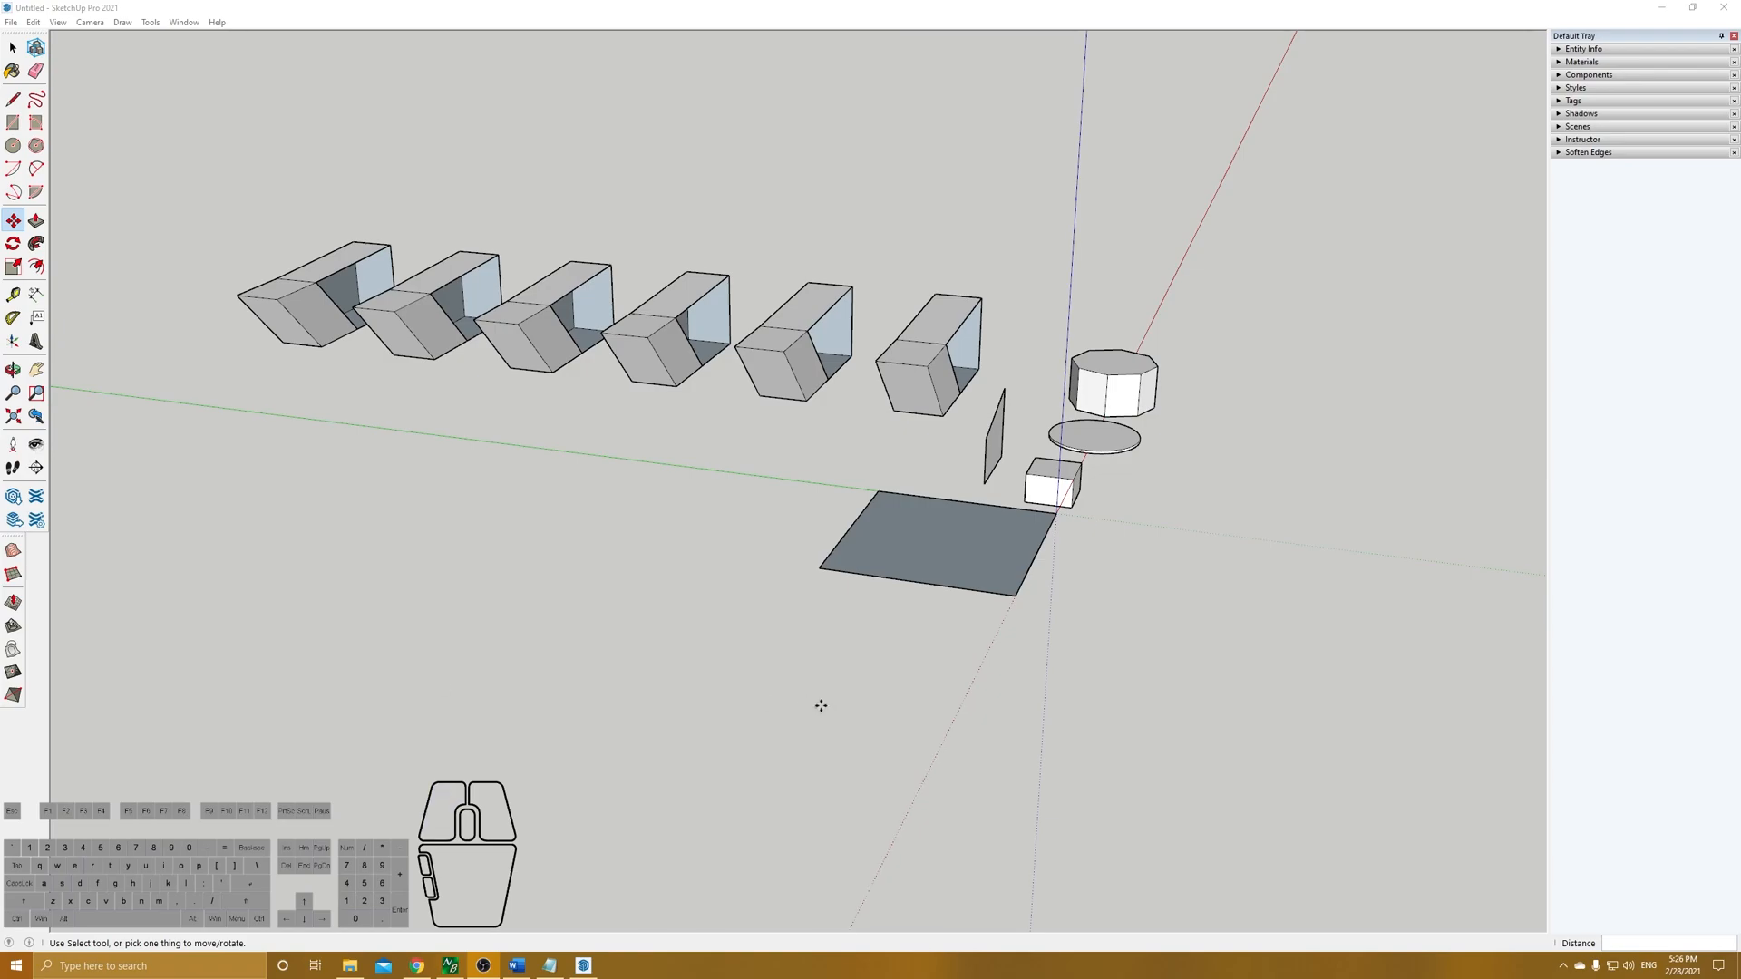
- Copy the group at the near end of the row and paste it into the open area beside the flat rectangle
middle_click_drag(905, 393, 583, 350)
left_click(13, 47)
left_click(902, 369)
key("ctrl")
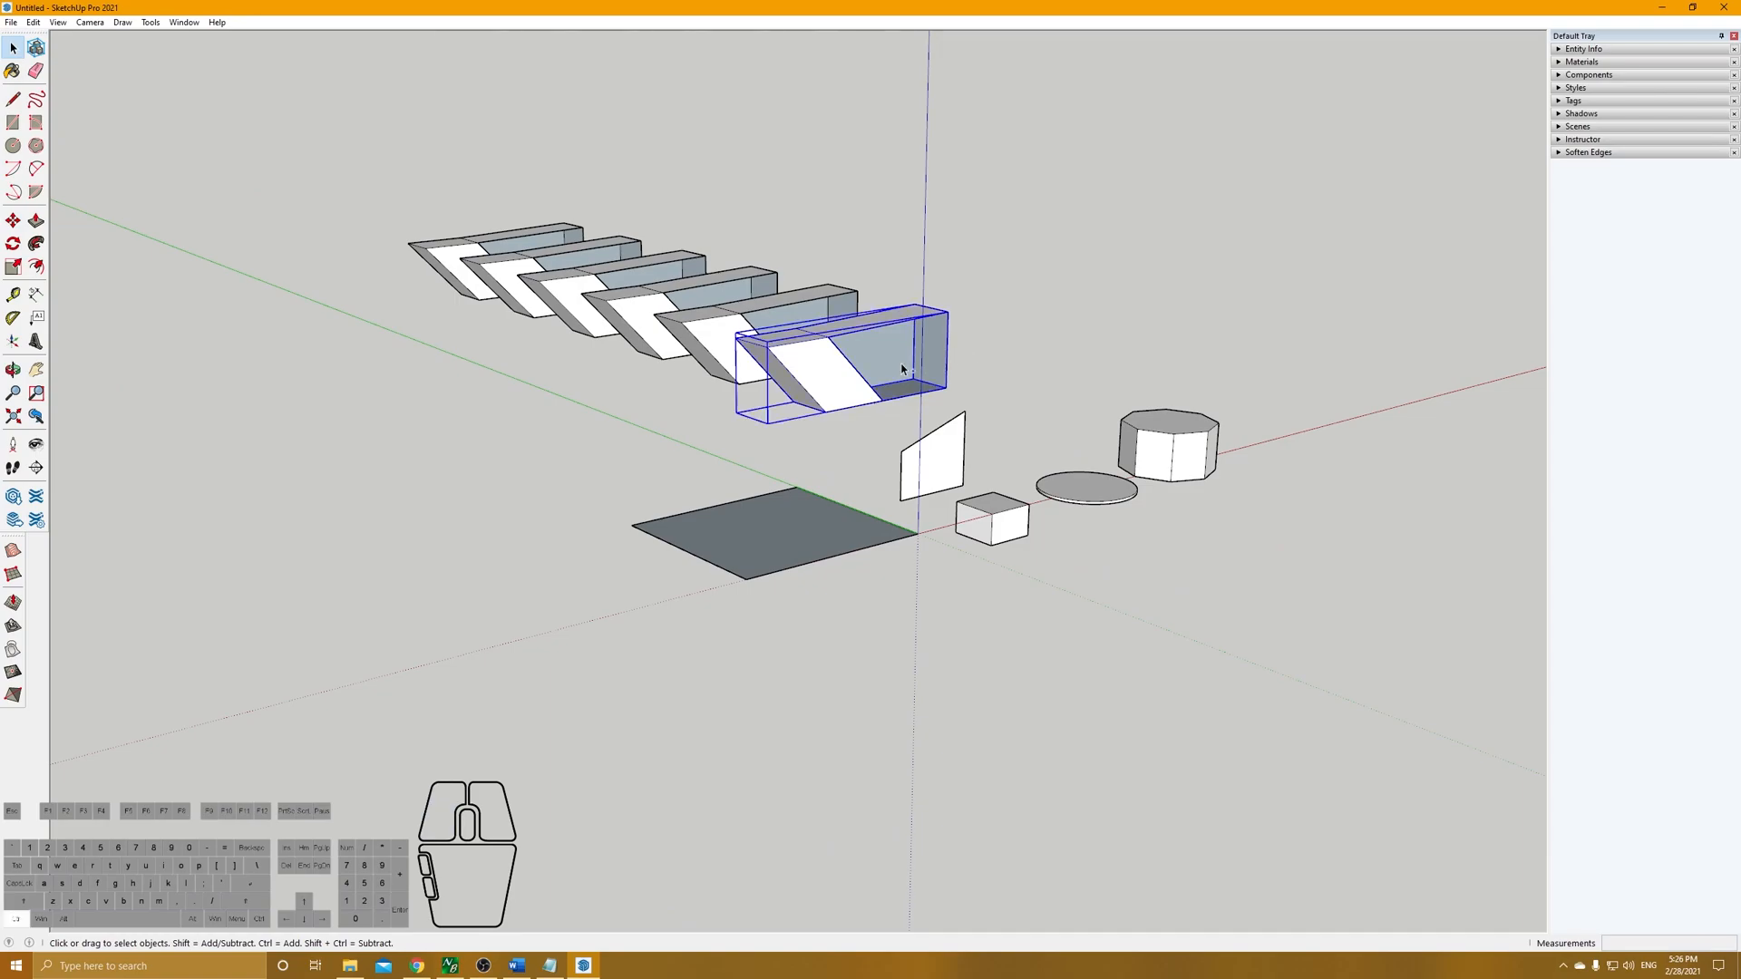
key("ctrl+c")
left_click(429, 540)
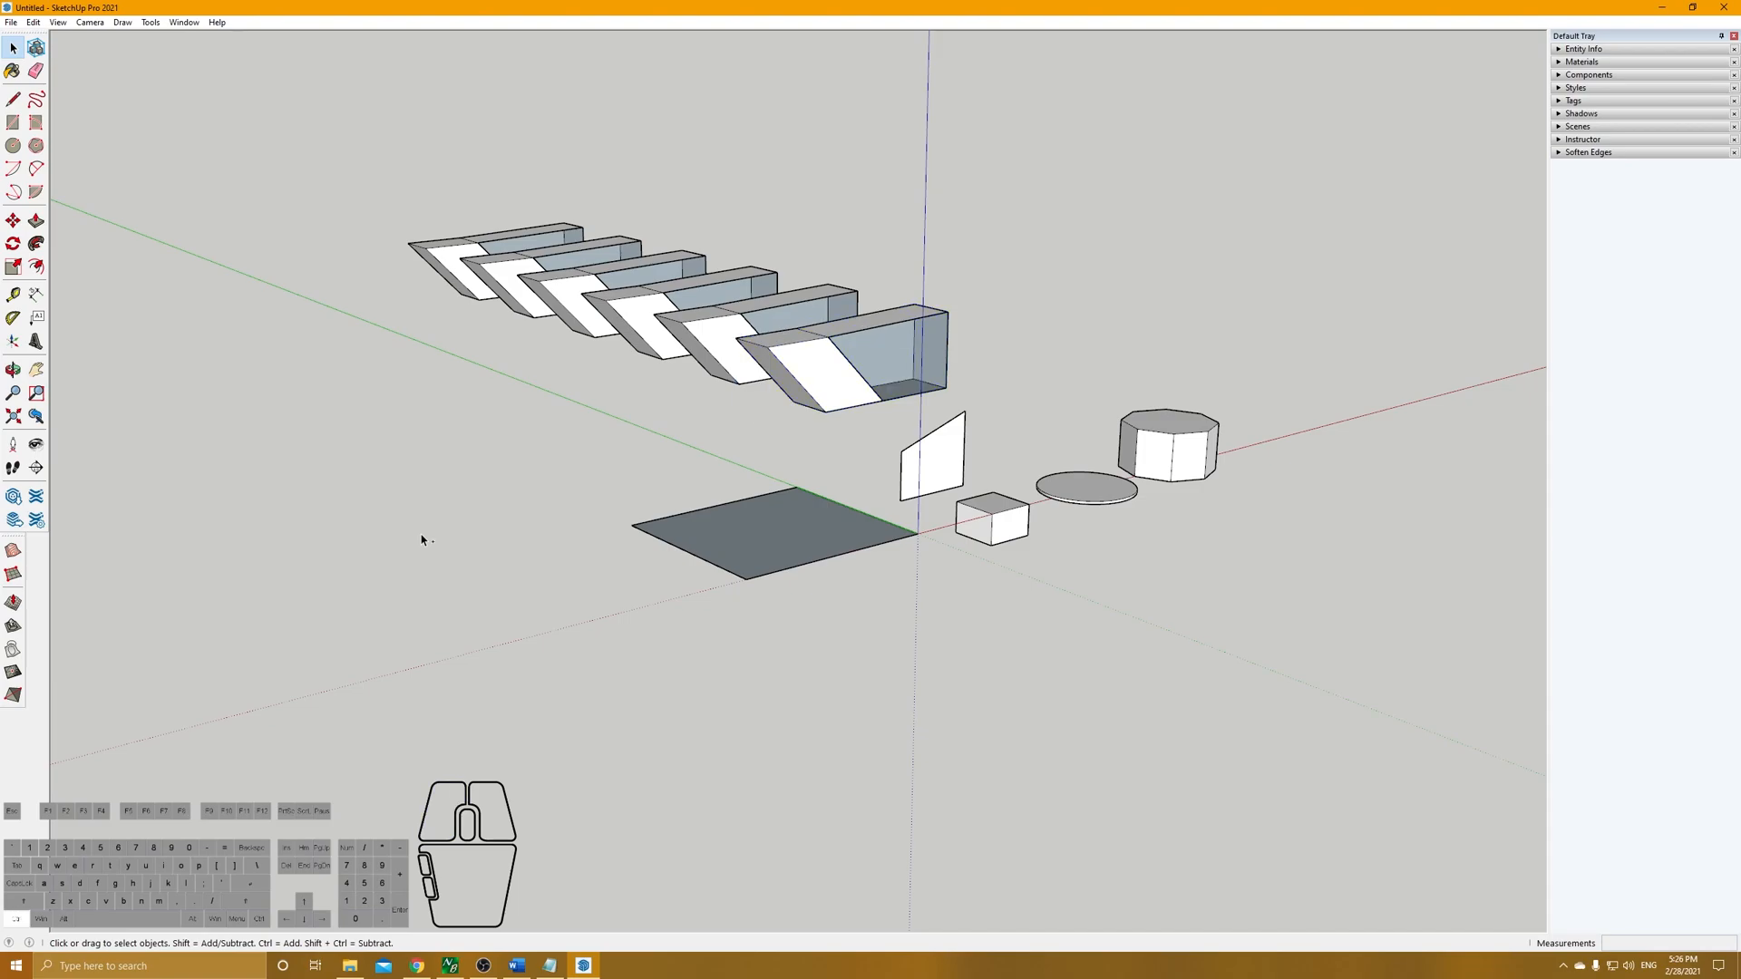
key("ctrl+v")
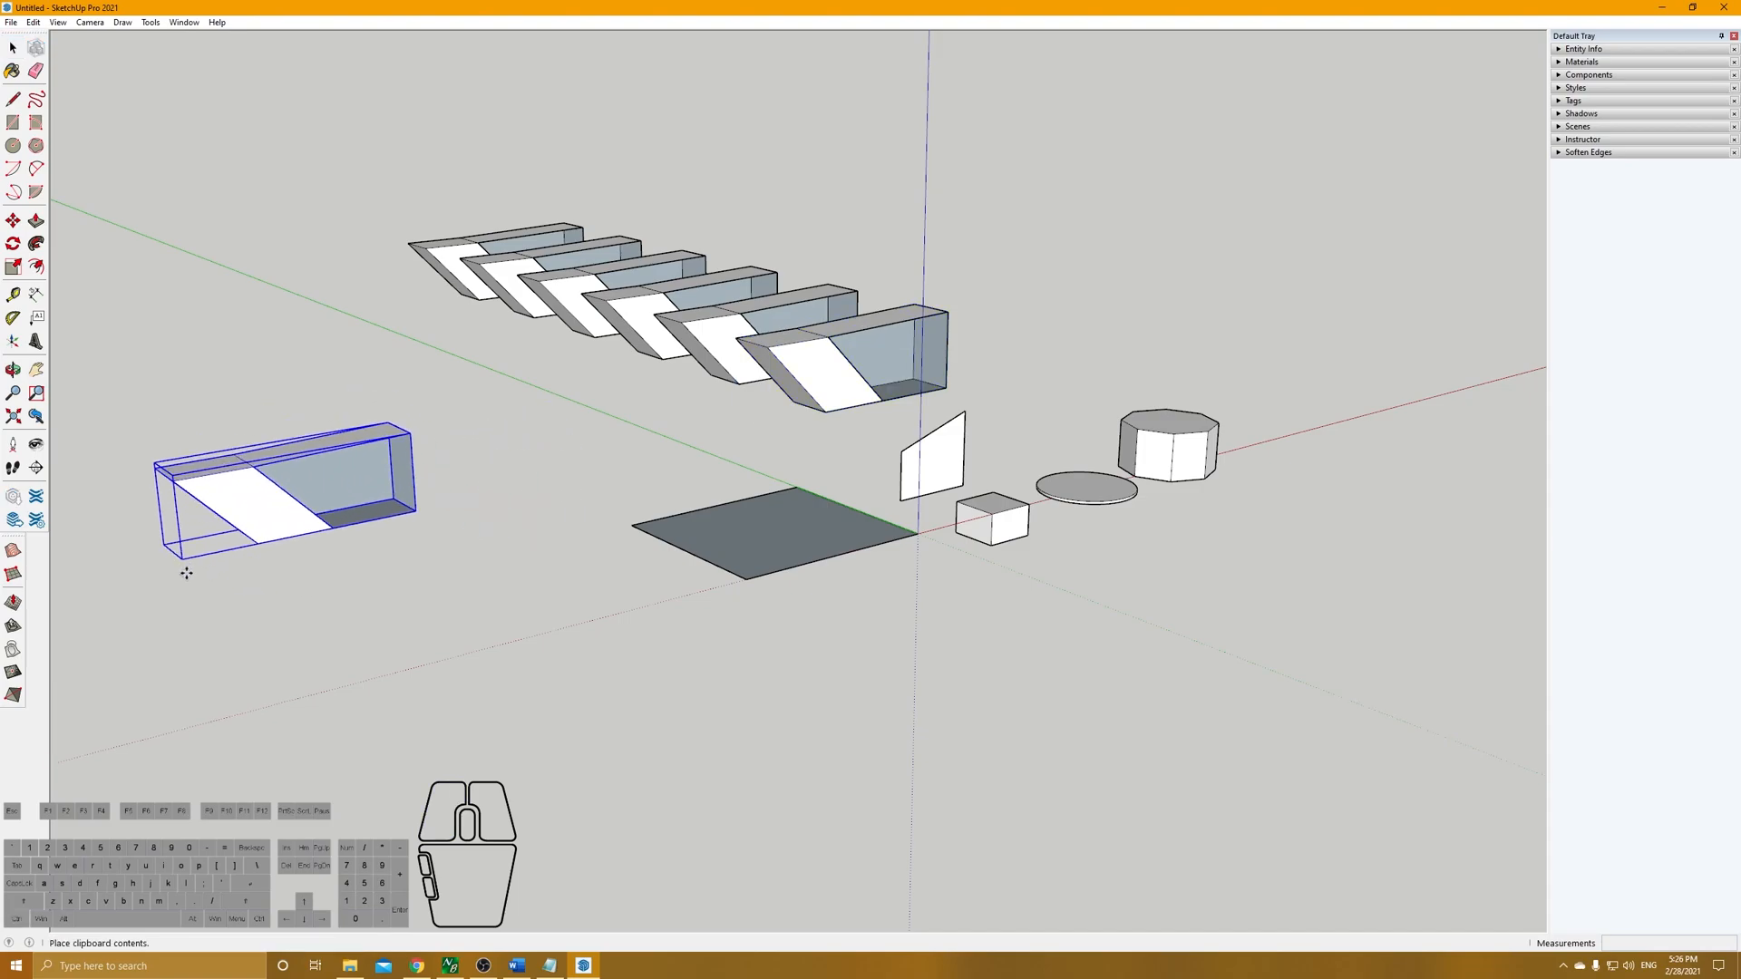
middle_click_drag(274, 629, 508, 562)
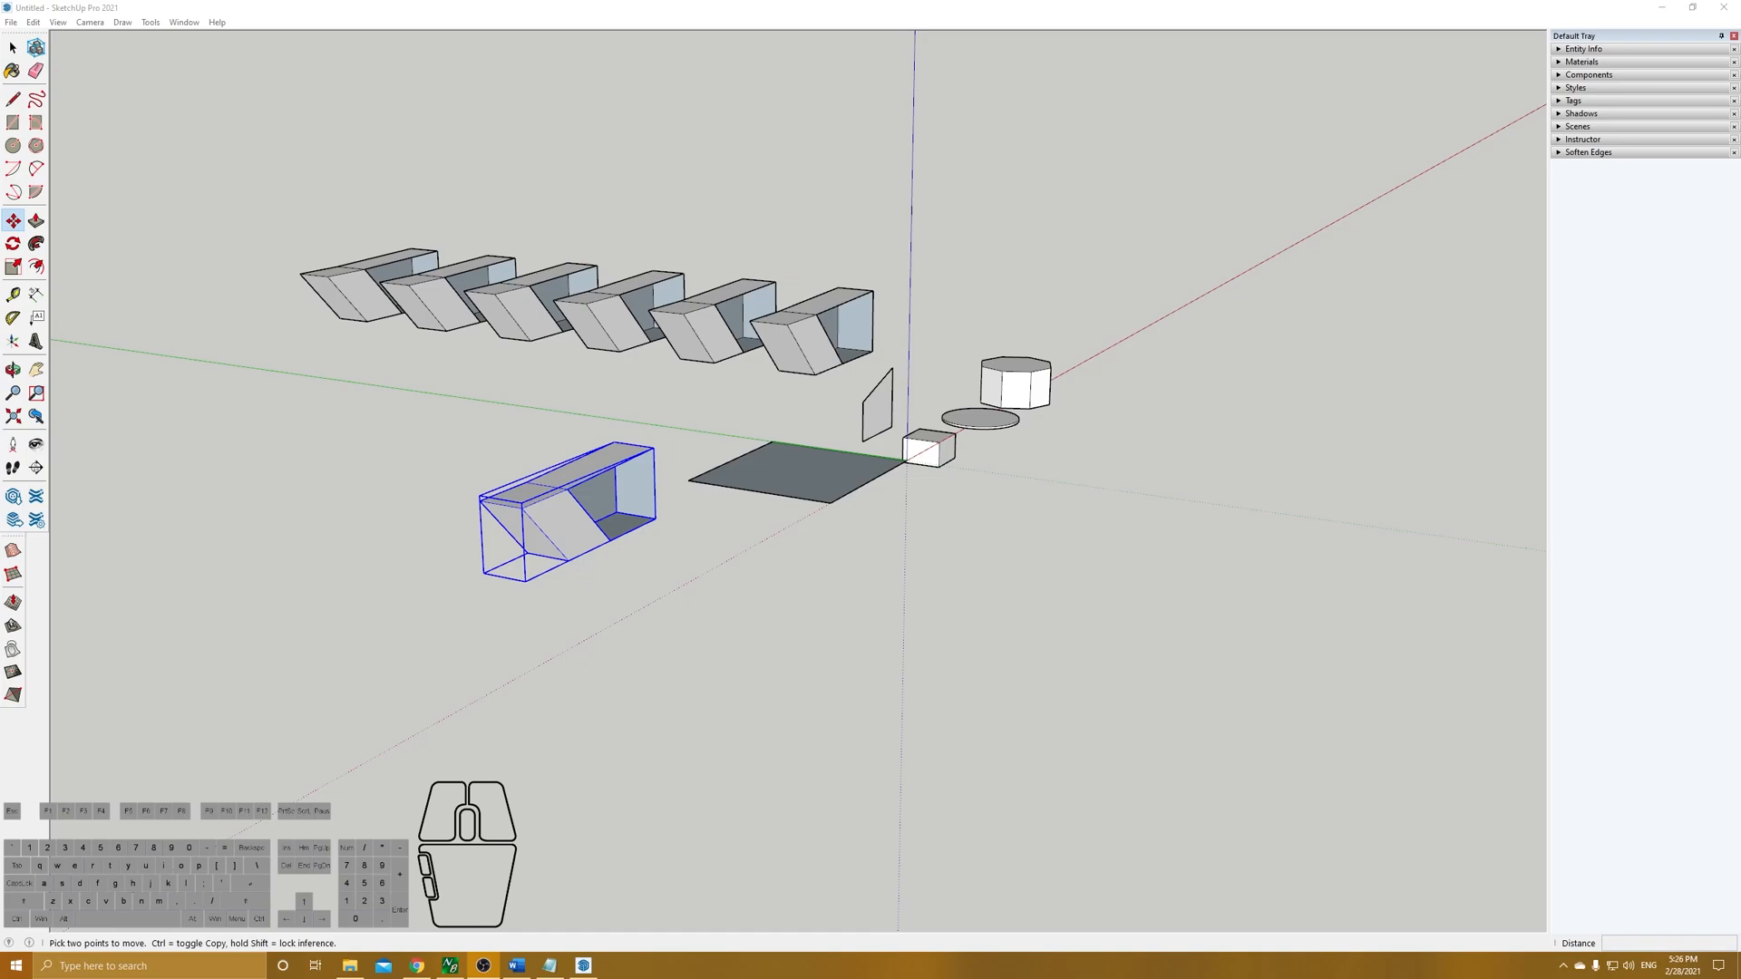
- Convert the pasted group into a component with the definition name Abstact Shape 1
middle_click_drag(916, 454, 661, 405)
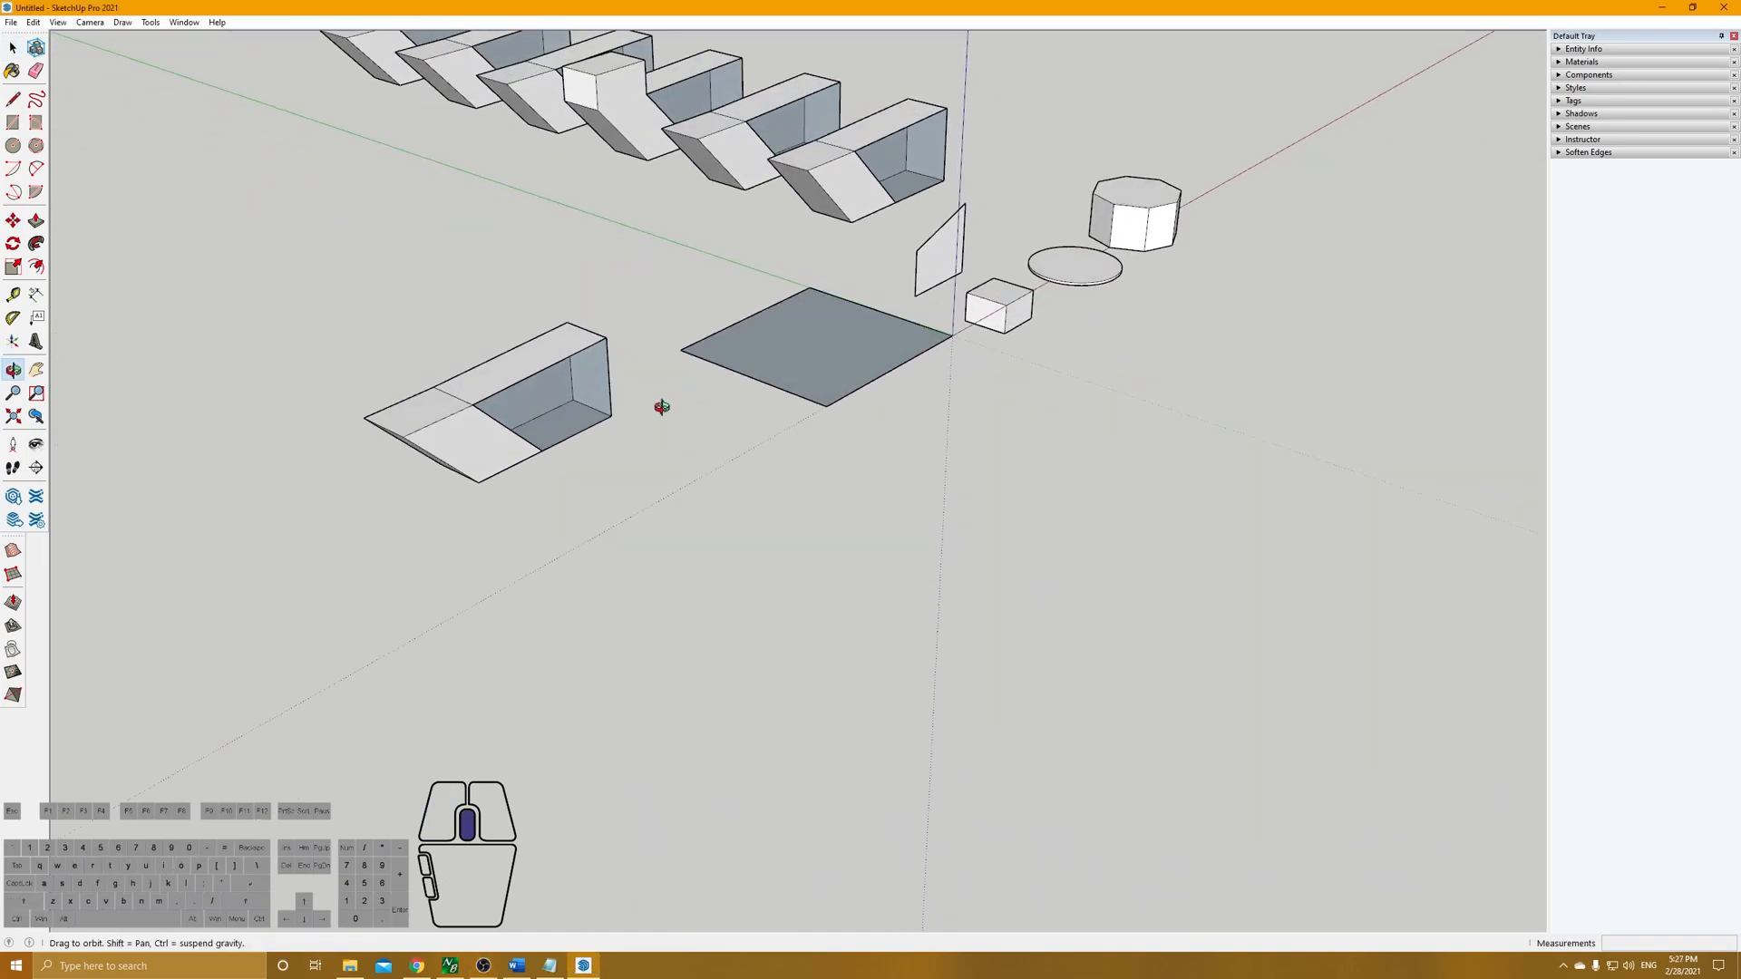
middle_click_drag(447, 405, 623, 437)
scroll(623, 437, "up", 2)
right_click(623, 437)
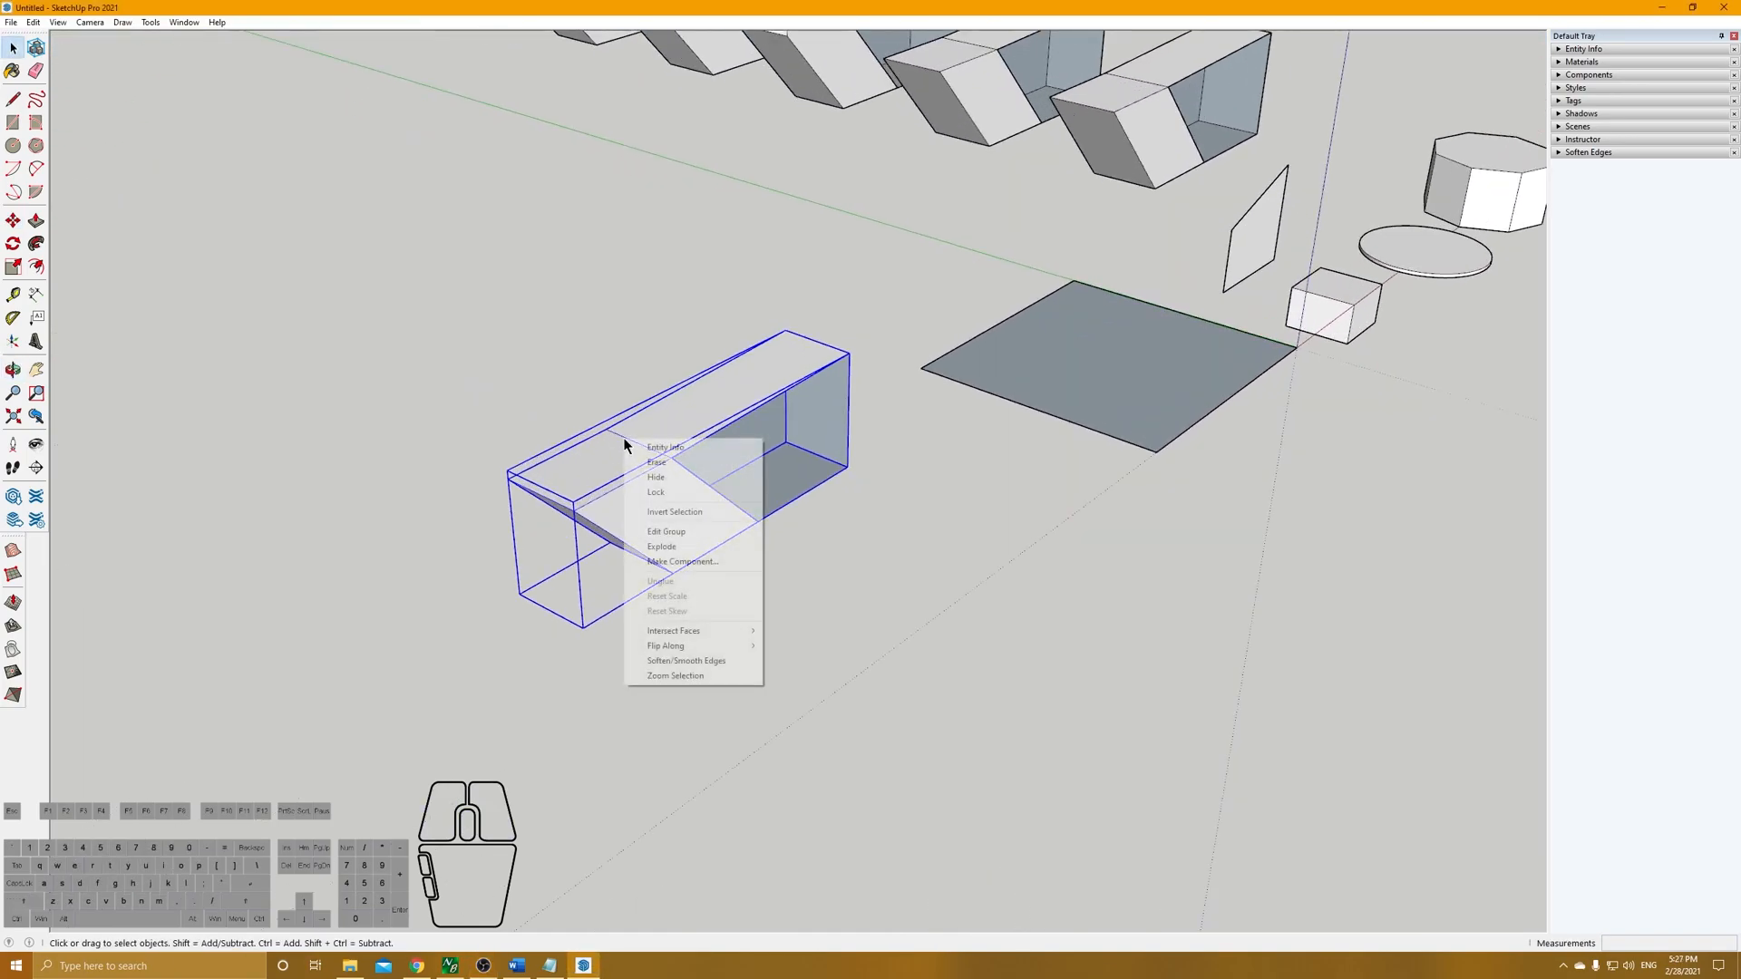
left_click(704, 563)
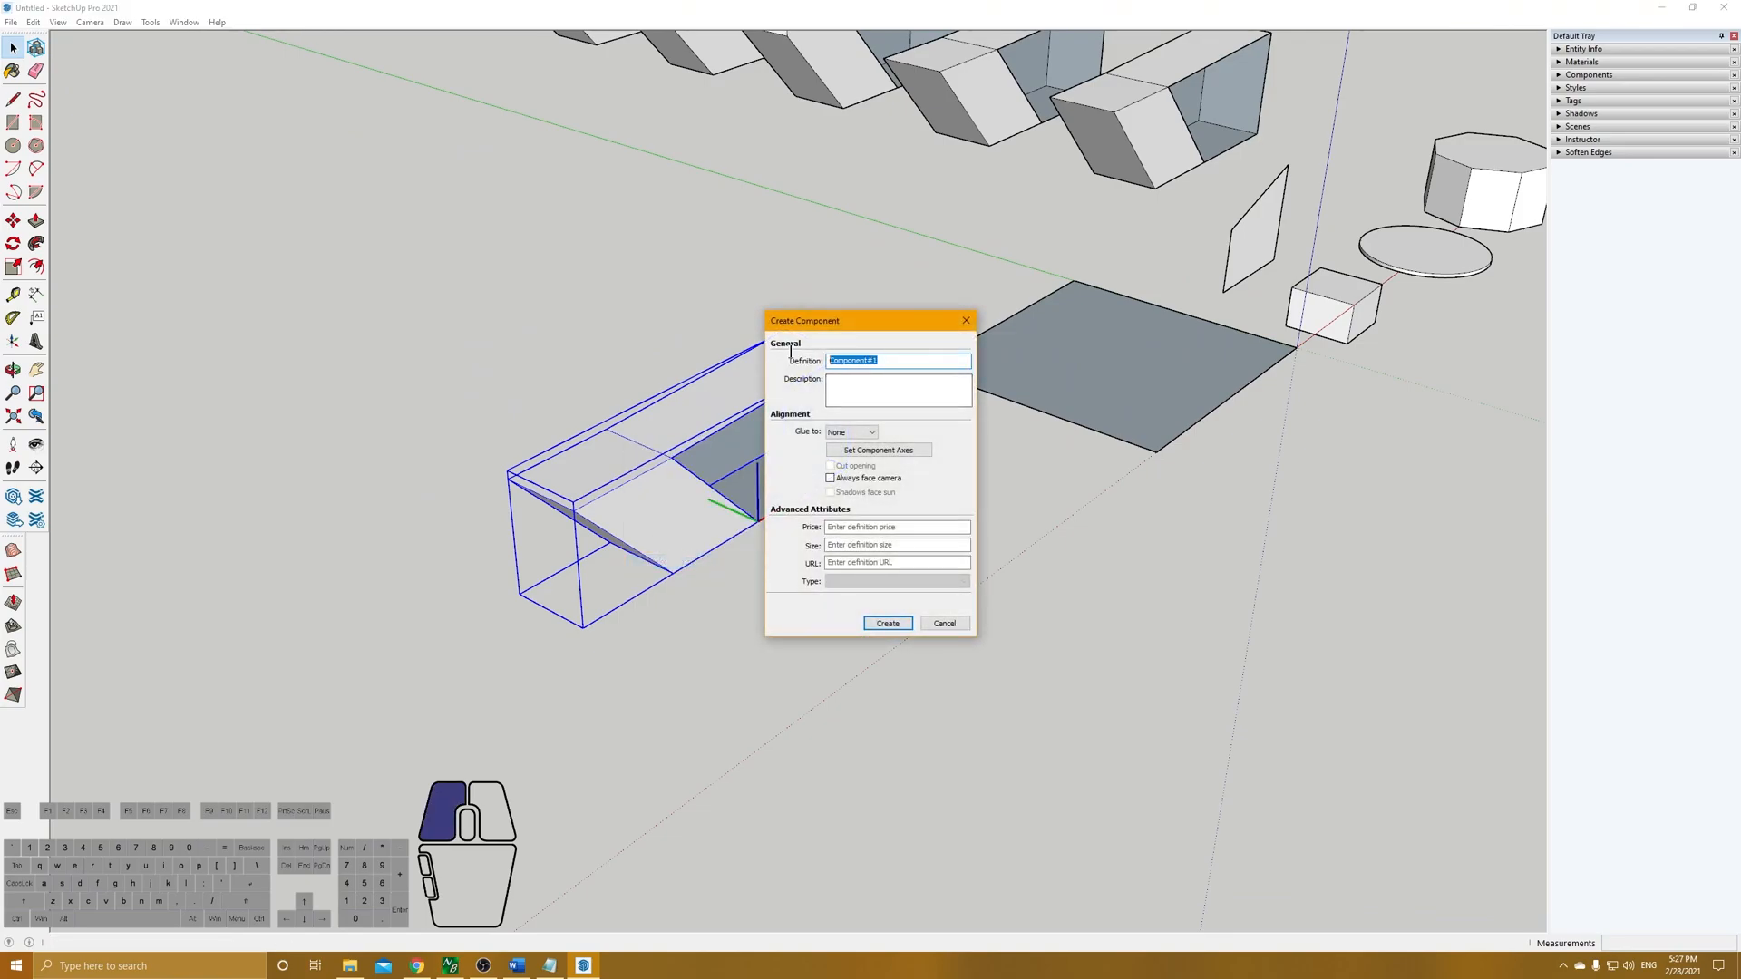
type("Abs")
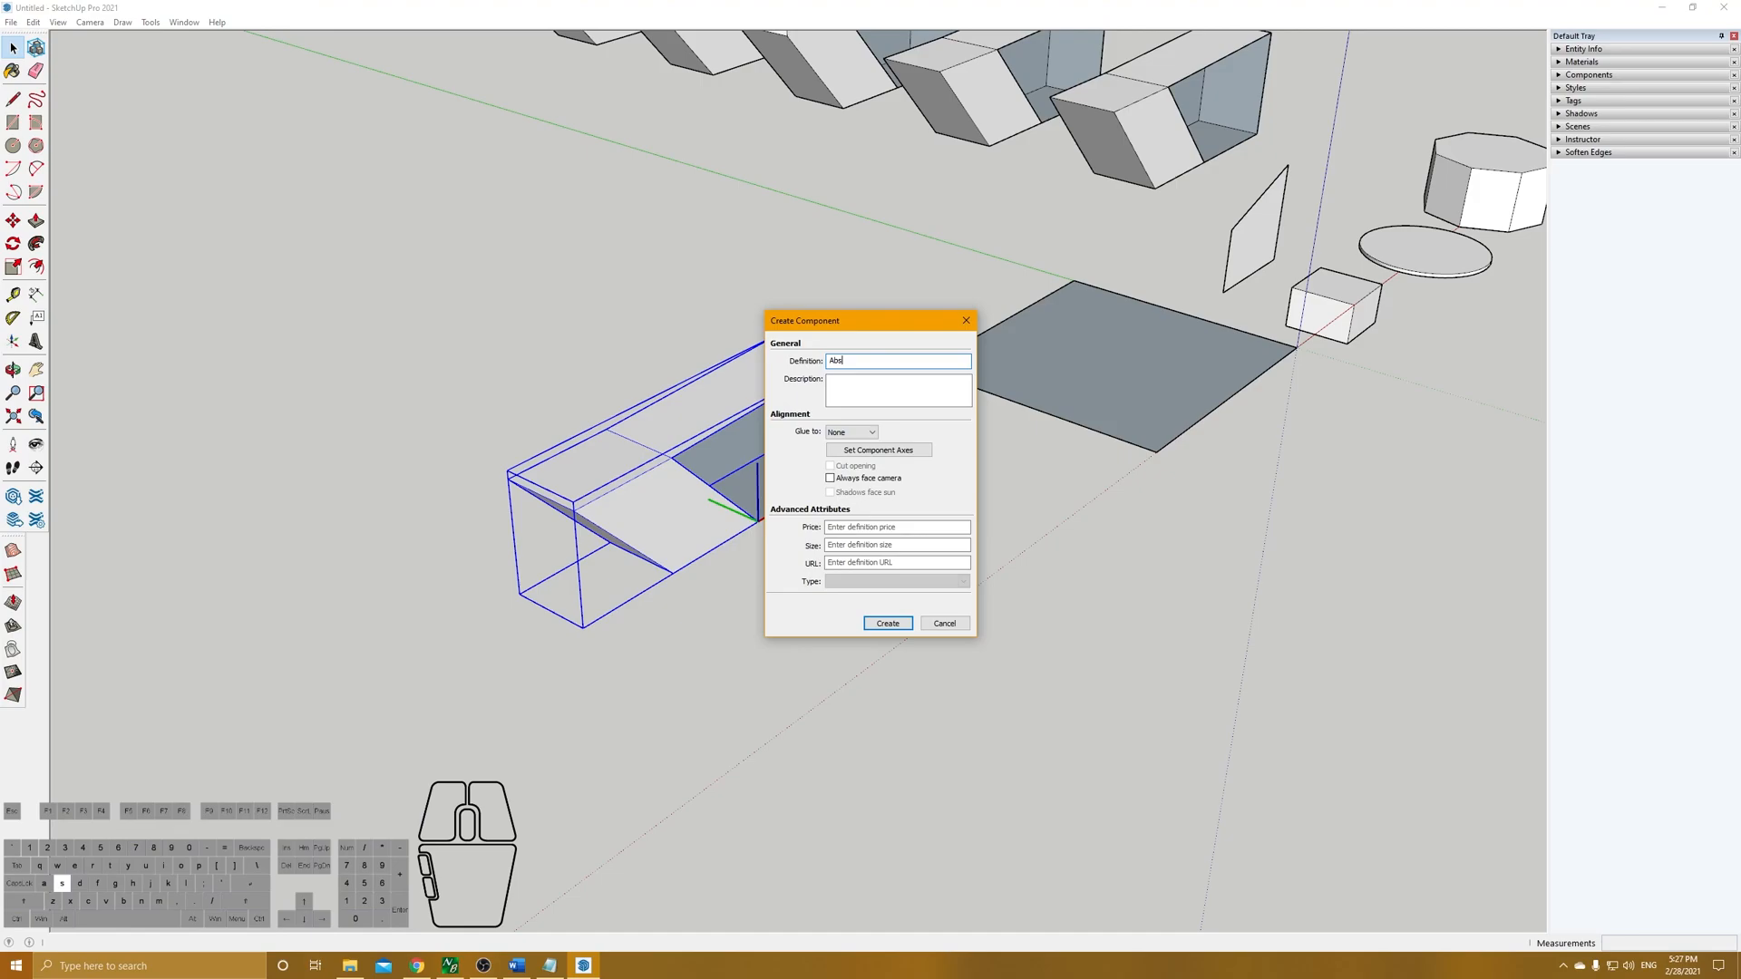
type("tact Shape 1")
left_click(878, 623)
- Expand the Components list to view the definitions stored in the model
scroll(917, 629, "down", 3)
middle_click_drag(917, 629, 952, 459)
scroll(862, 467, "up", 3)
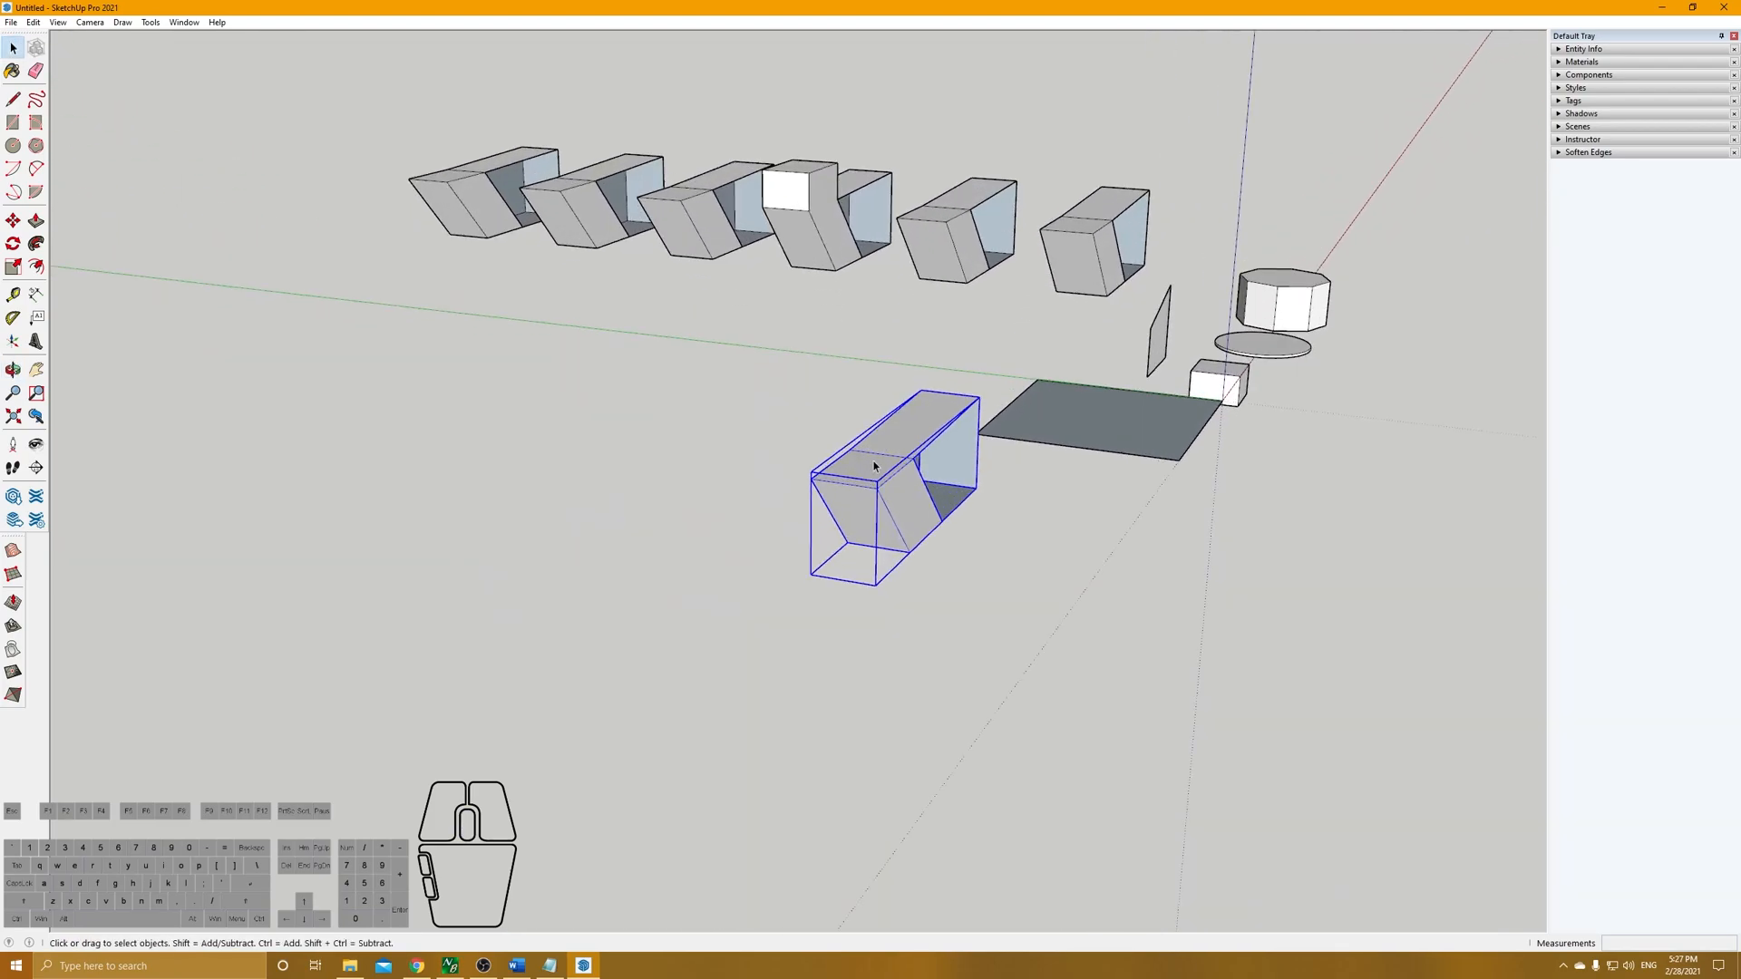
left_click(1582, 76)
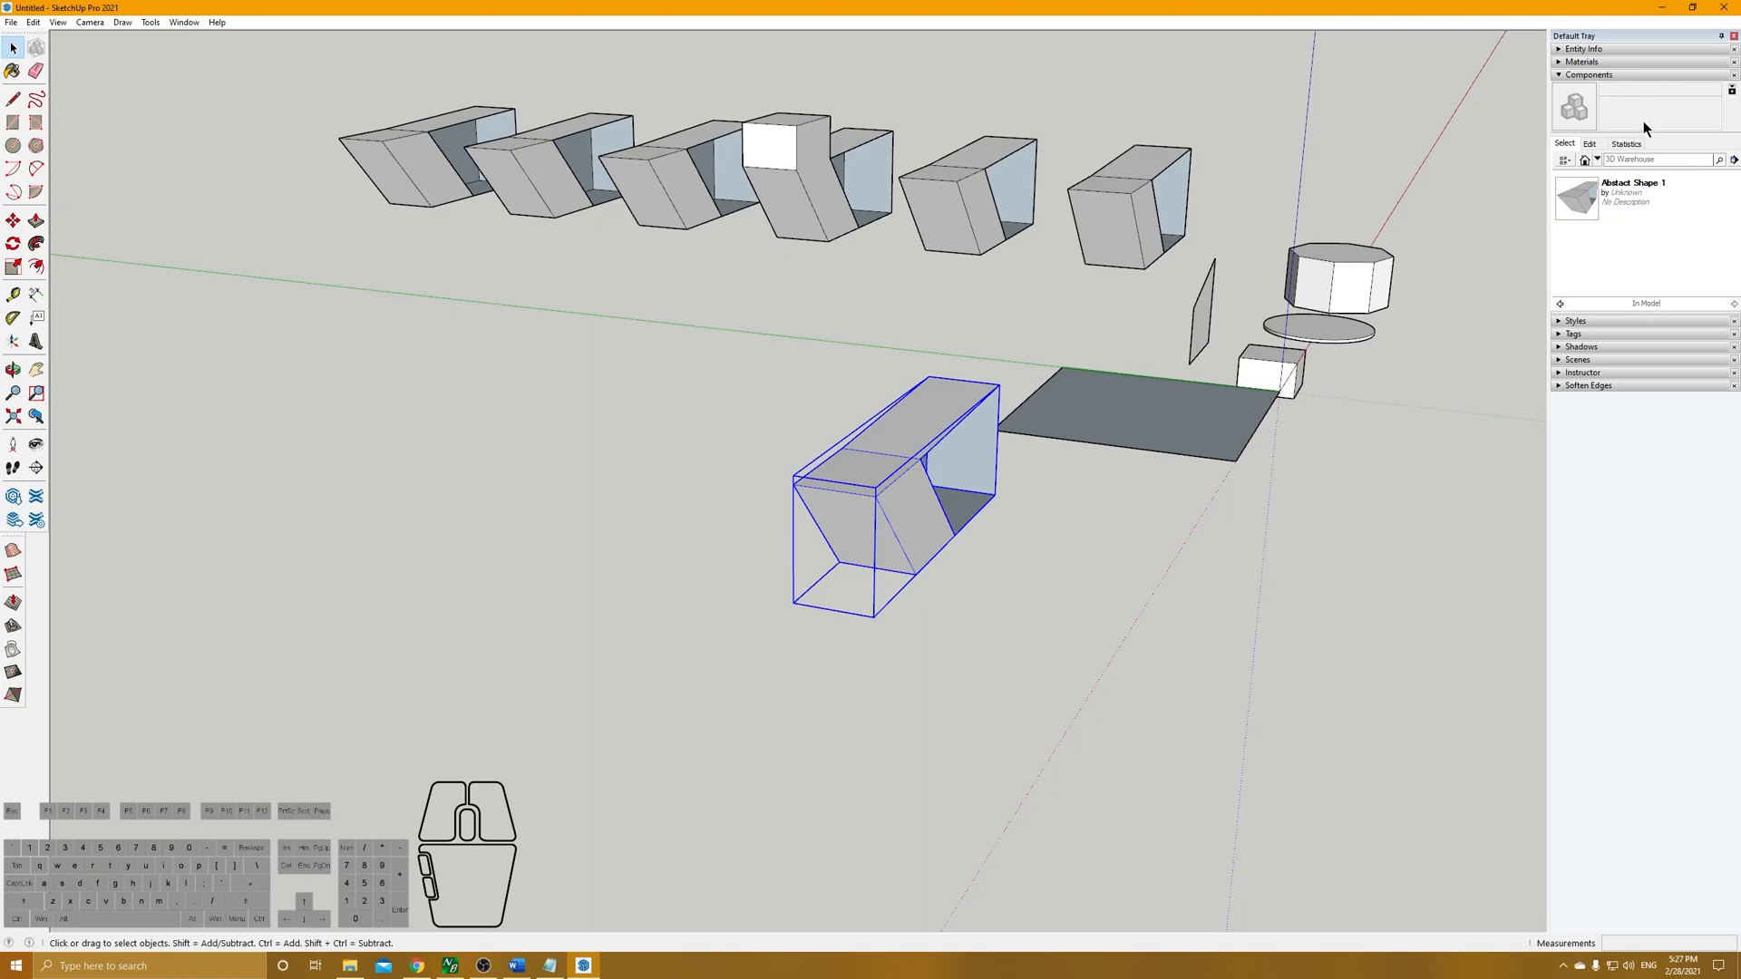
middle_click_drag(884, 513, 866, 515)
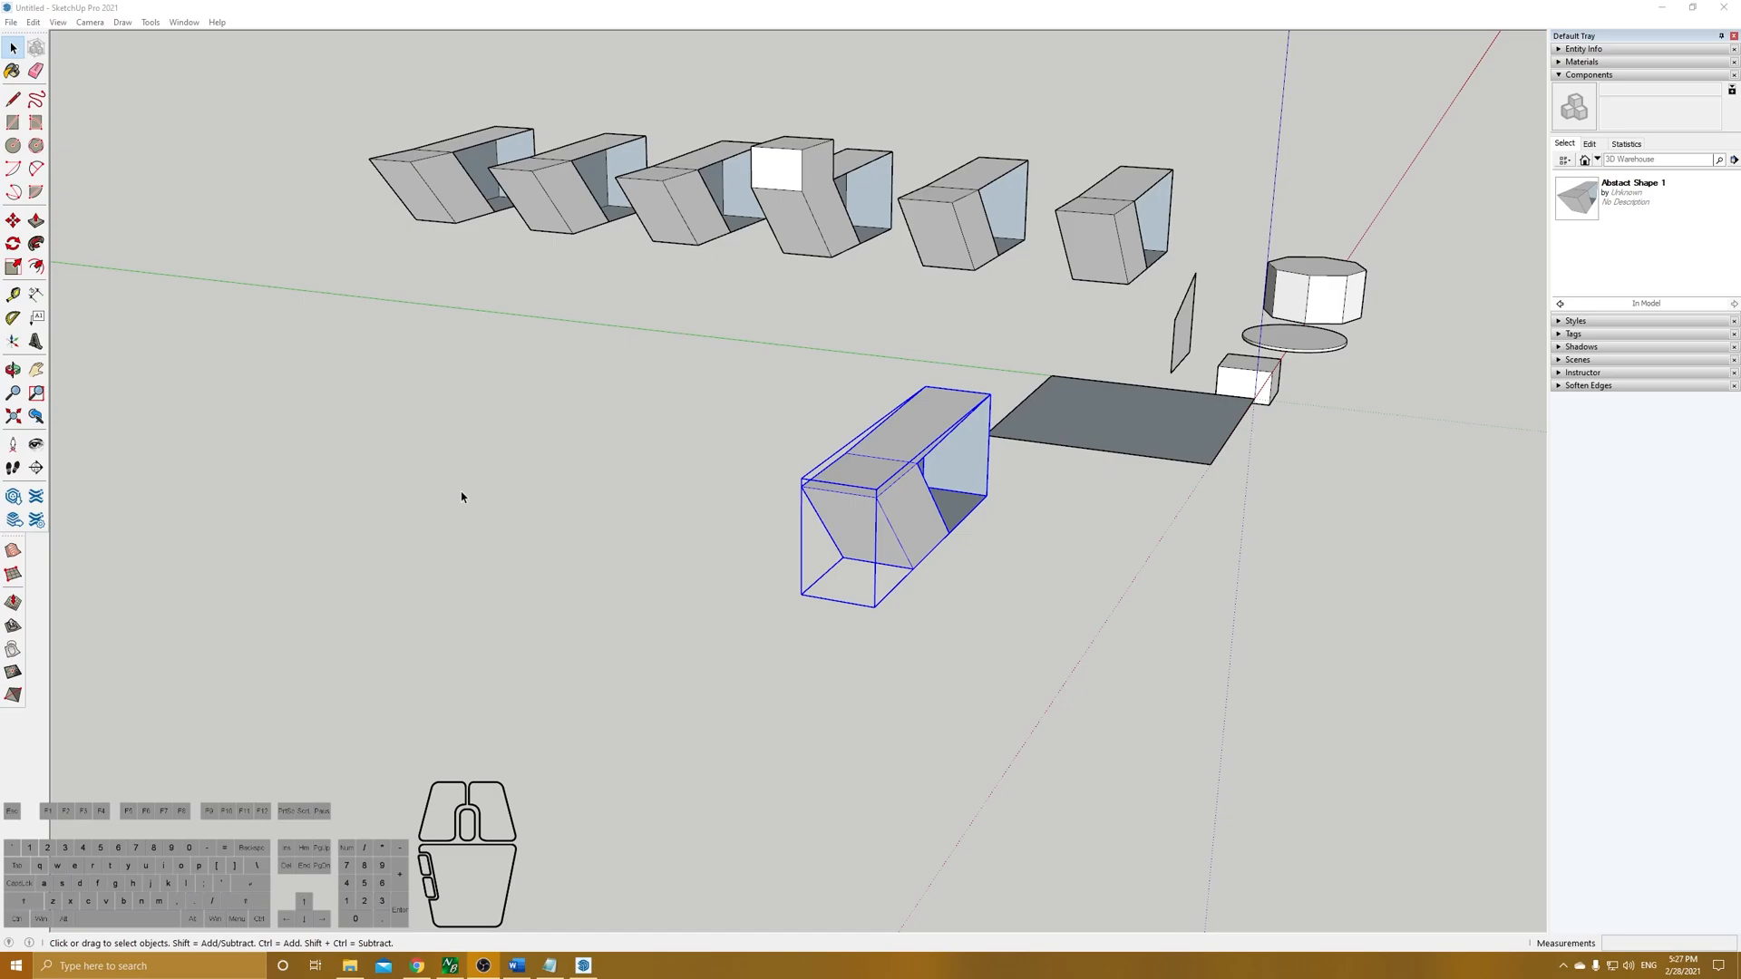
- Copy the component about 2635' roughly along the green axis and divide the distance by 3 (/3) for evenly spaced copies
middle_click_drag(916, 569, 917, 549)
key("m")
left_click(917, 555)
key("ctrl")
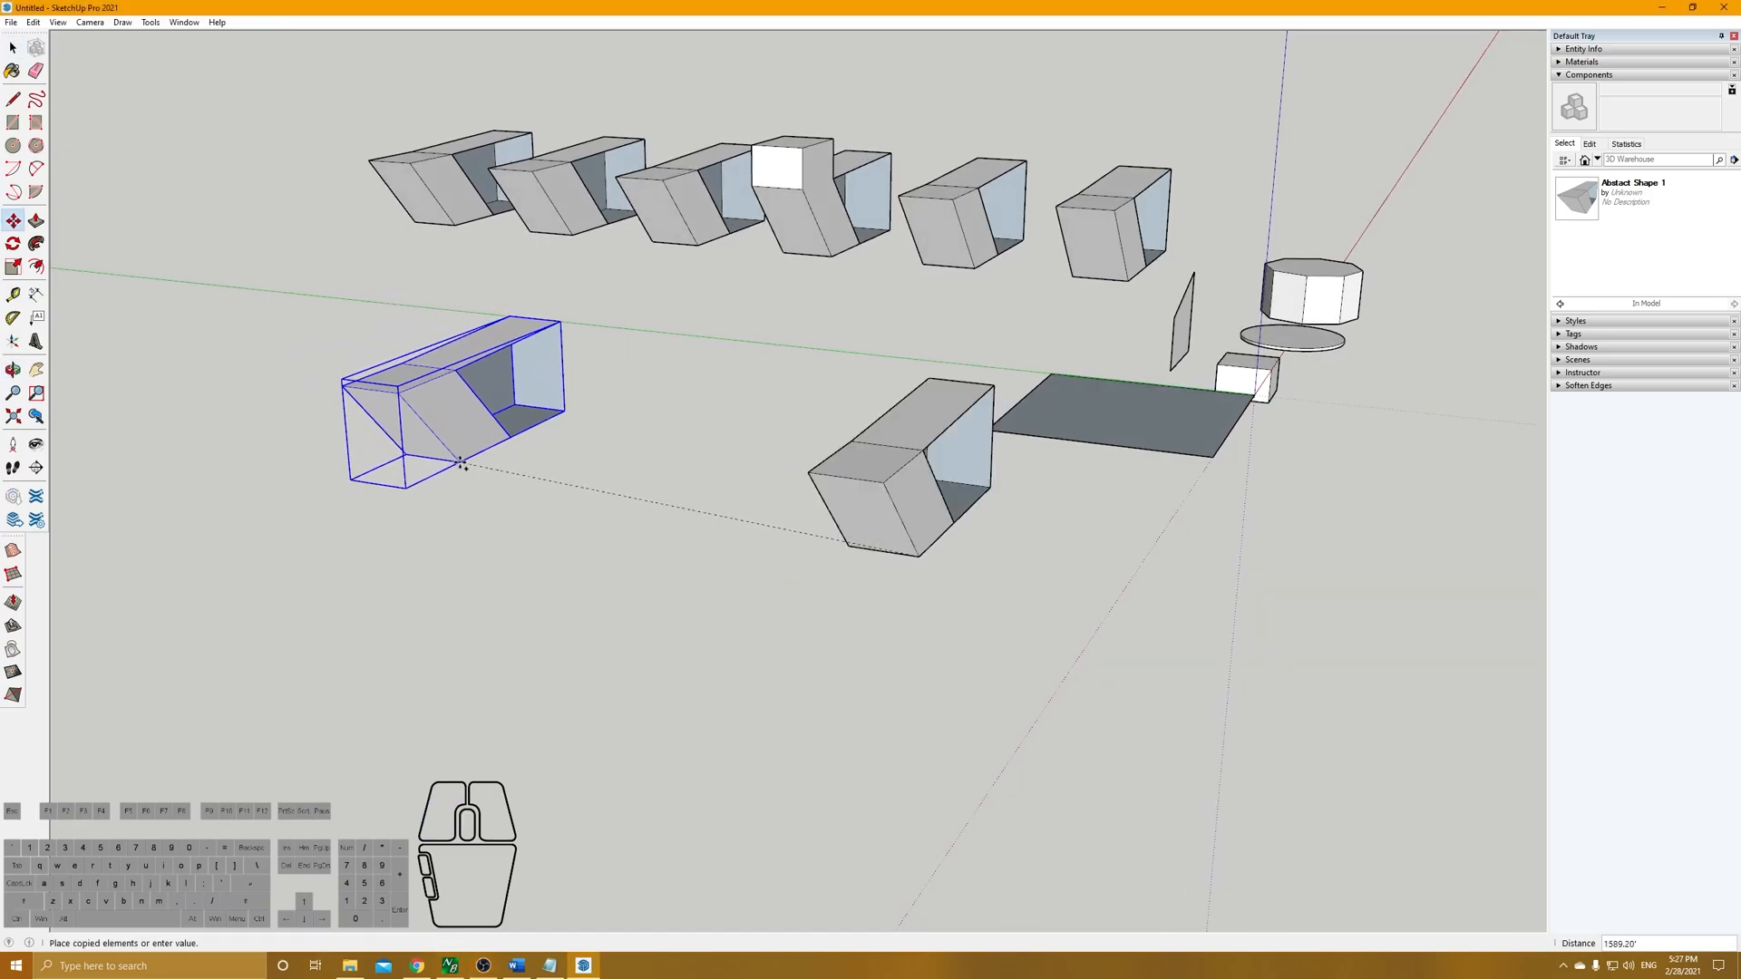
left_click(213, 417)
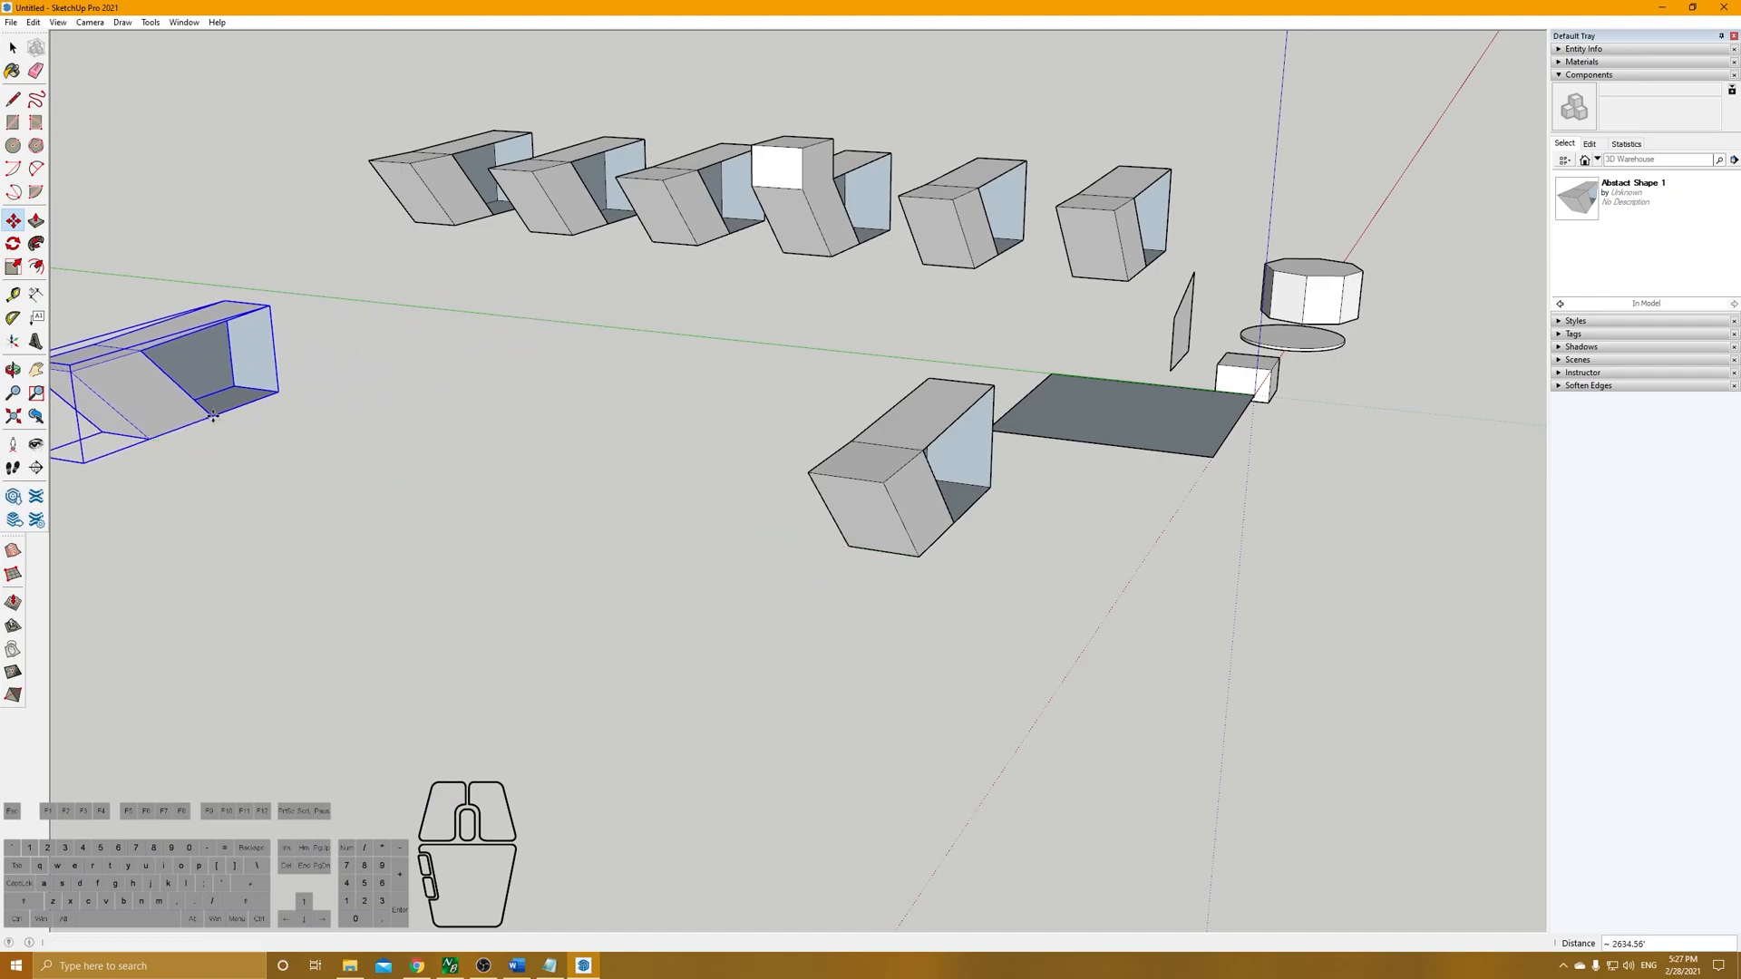
type("/3")
key("Return")
- Open the nearest component for editing and pull the top face of its leaning end upward about 194' with Push/Pull
middle_click_drag(390, 408, 798, 450)
left_click(796, 451)
key("p")
left_click_drag(789, 440, 787, 385)
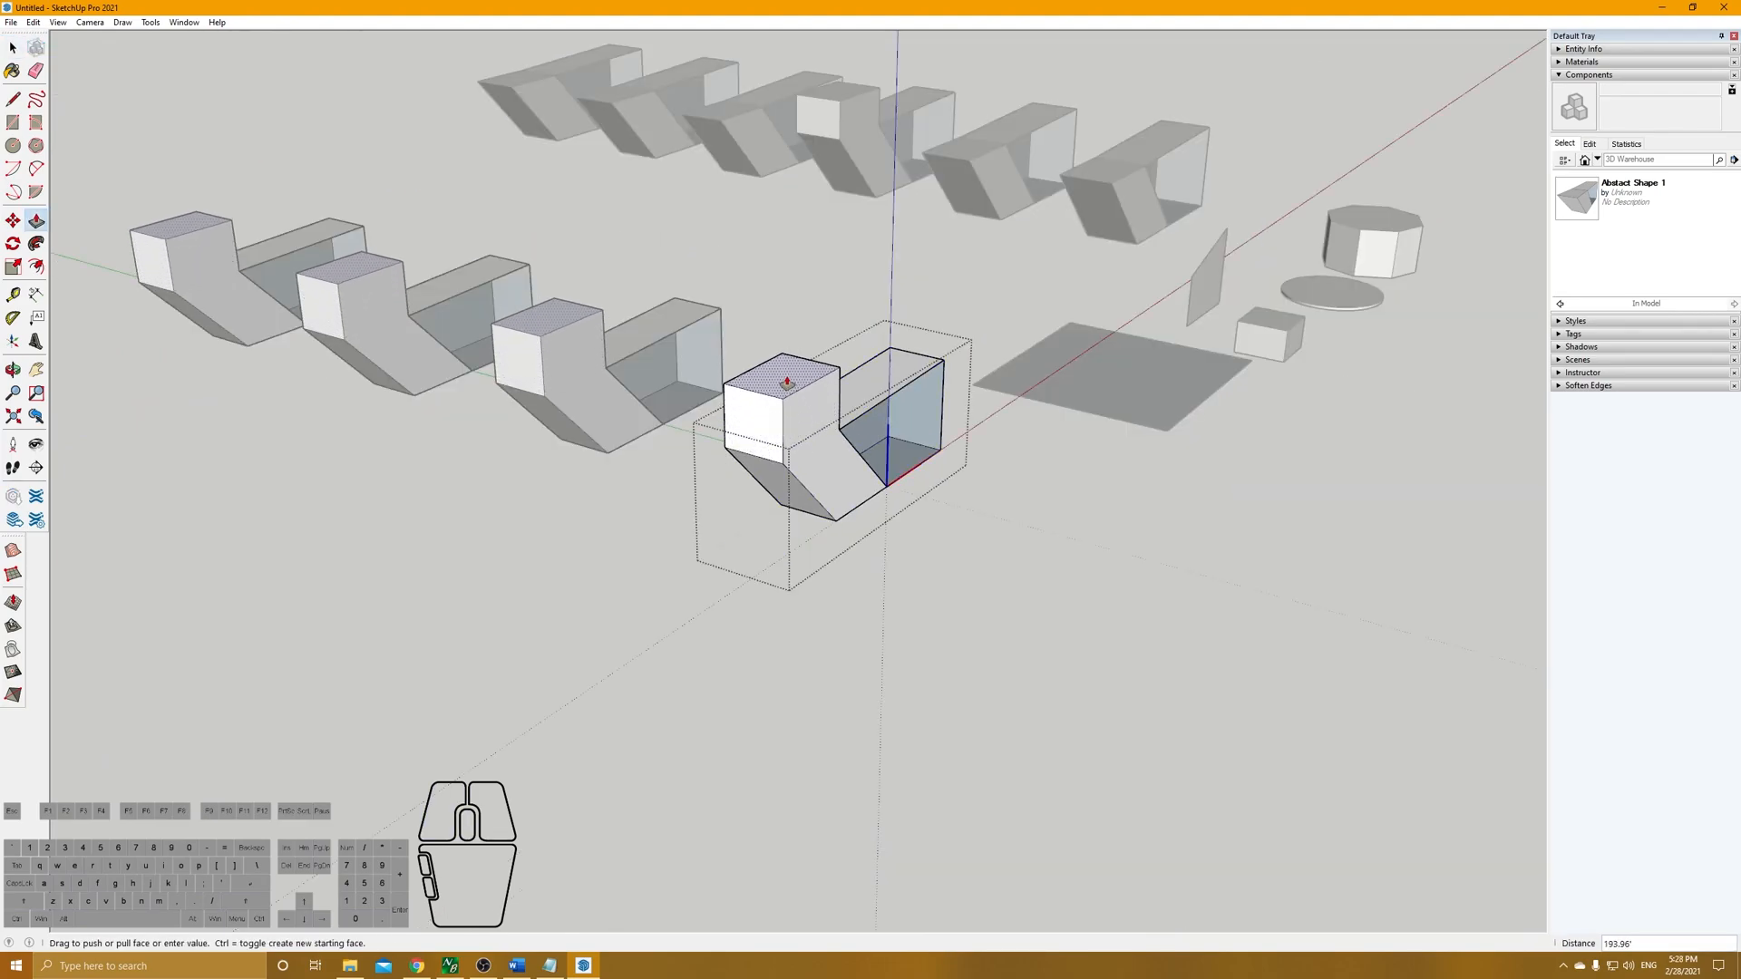
left_click(768, 179)
- Pull the same top face up much further so the component's leaning end forms a tall column
middle_click_drag(795, 413, 832, 334)
scroll(820, 318, "up", 1)
left_click(820, 318)
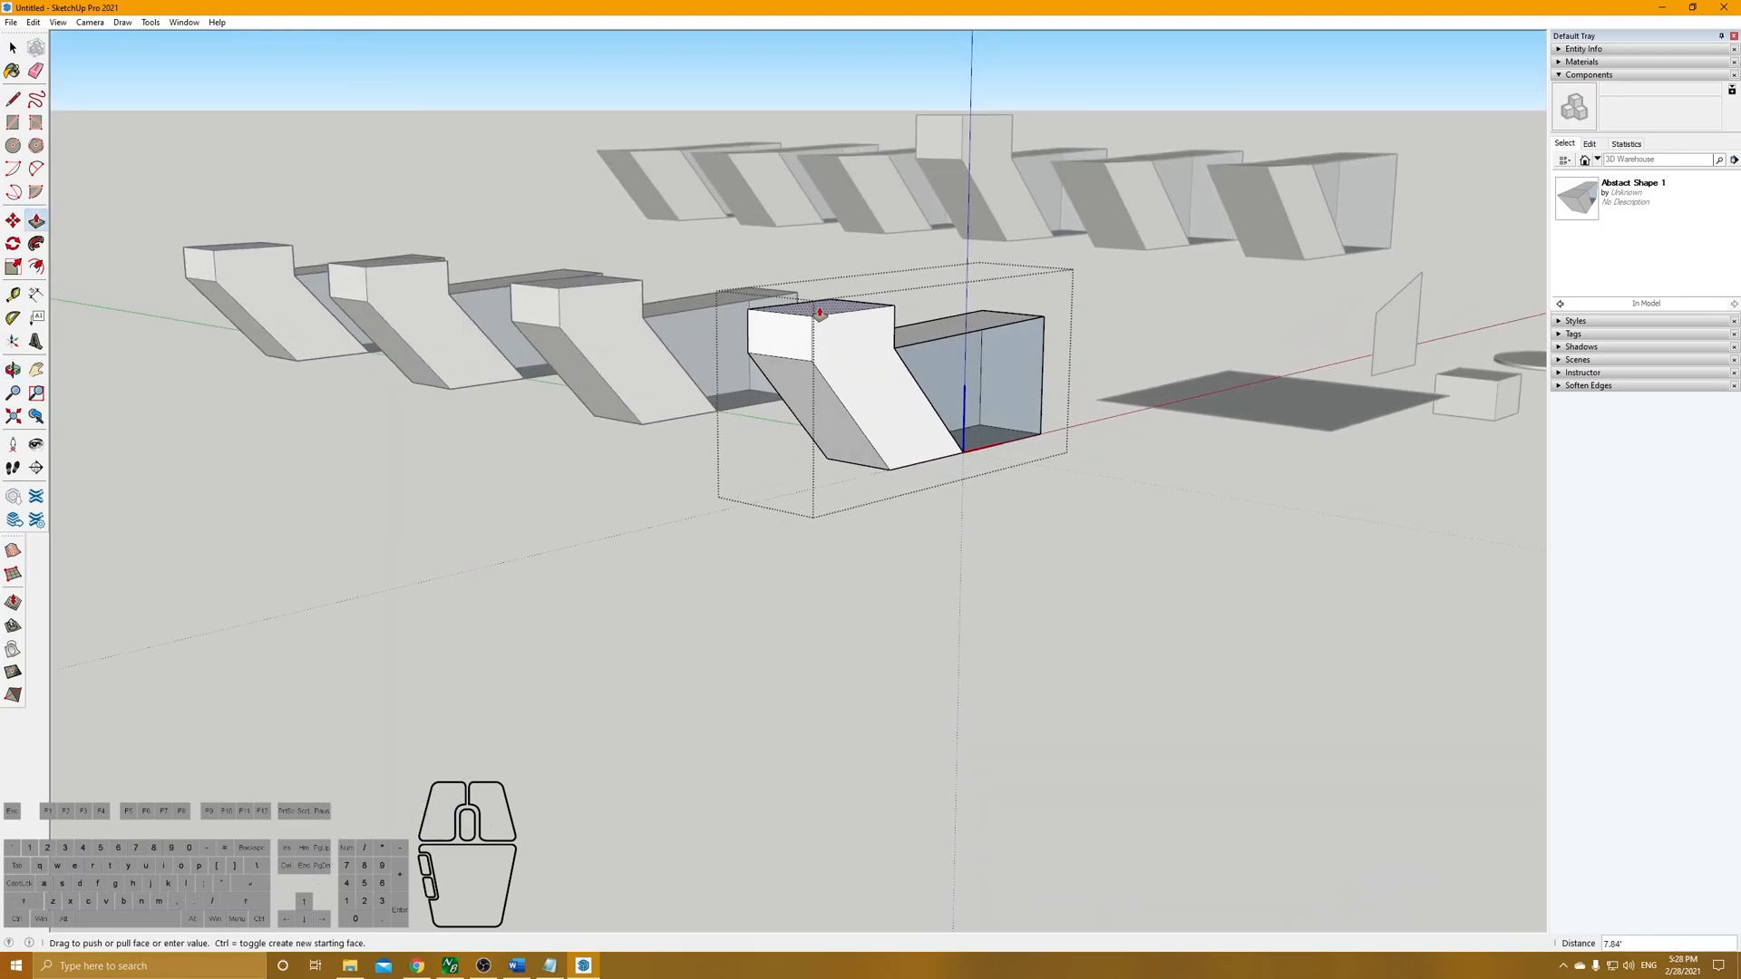
left_click(797, 194)
middle_click_drag(797, 194, 784, 504)
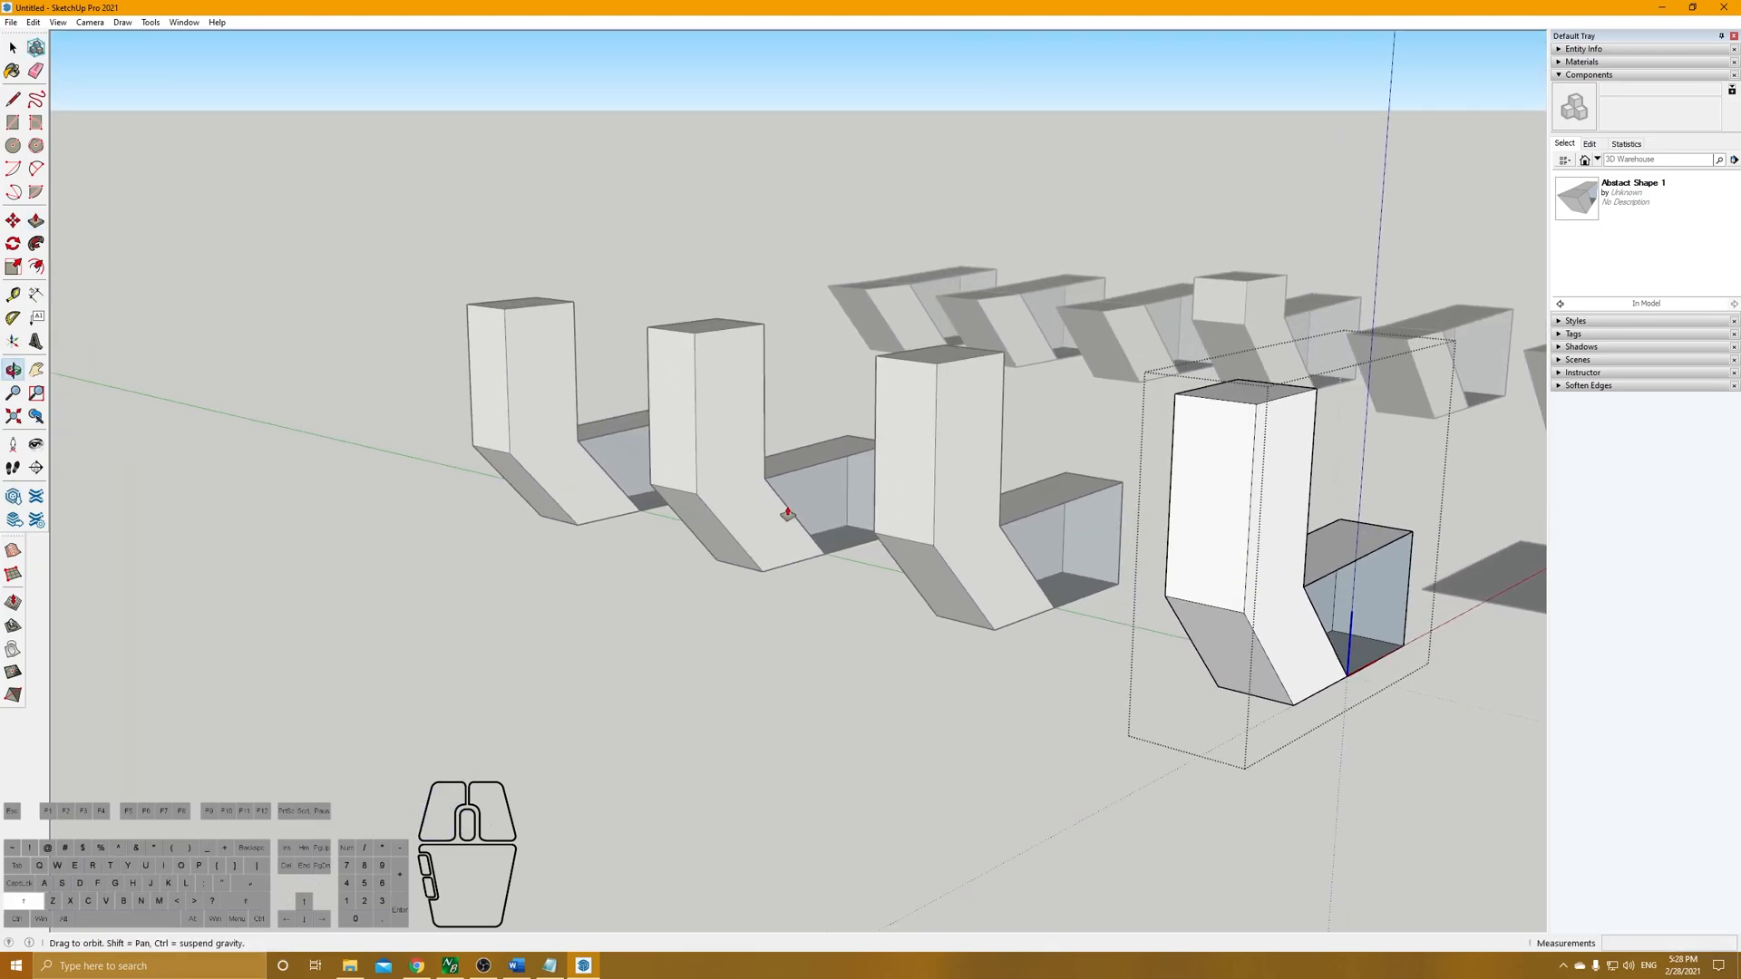
middle_click_drag(655, 435, 851, 541)
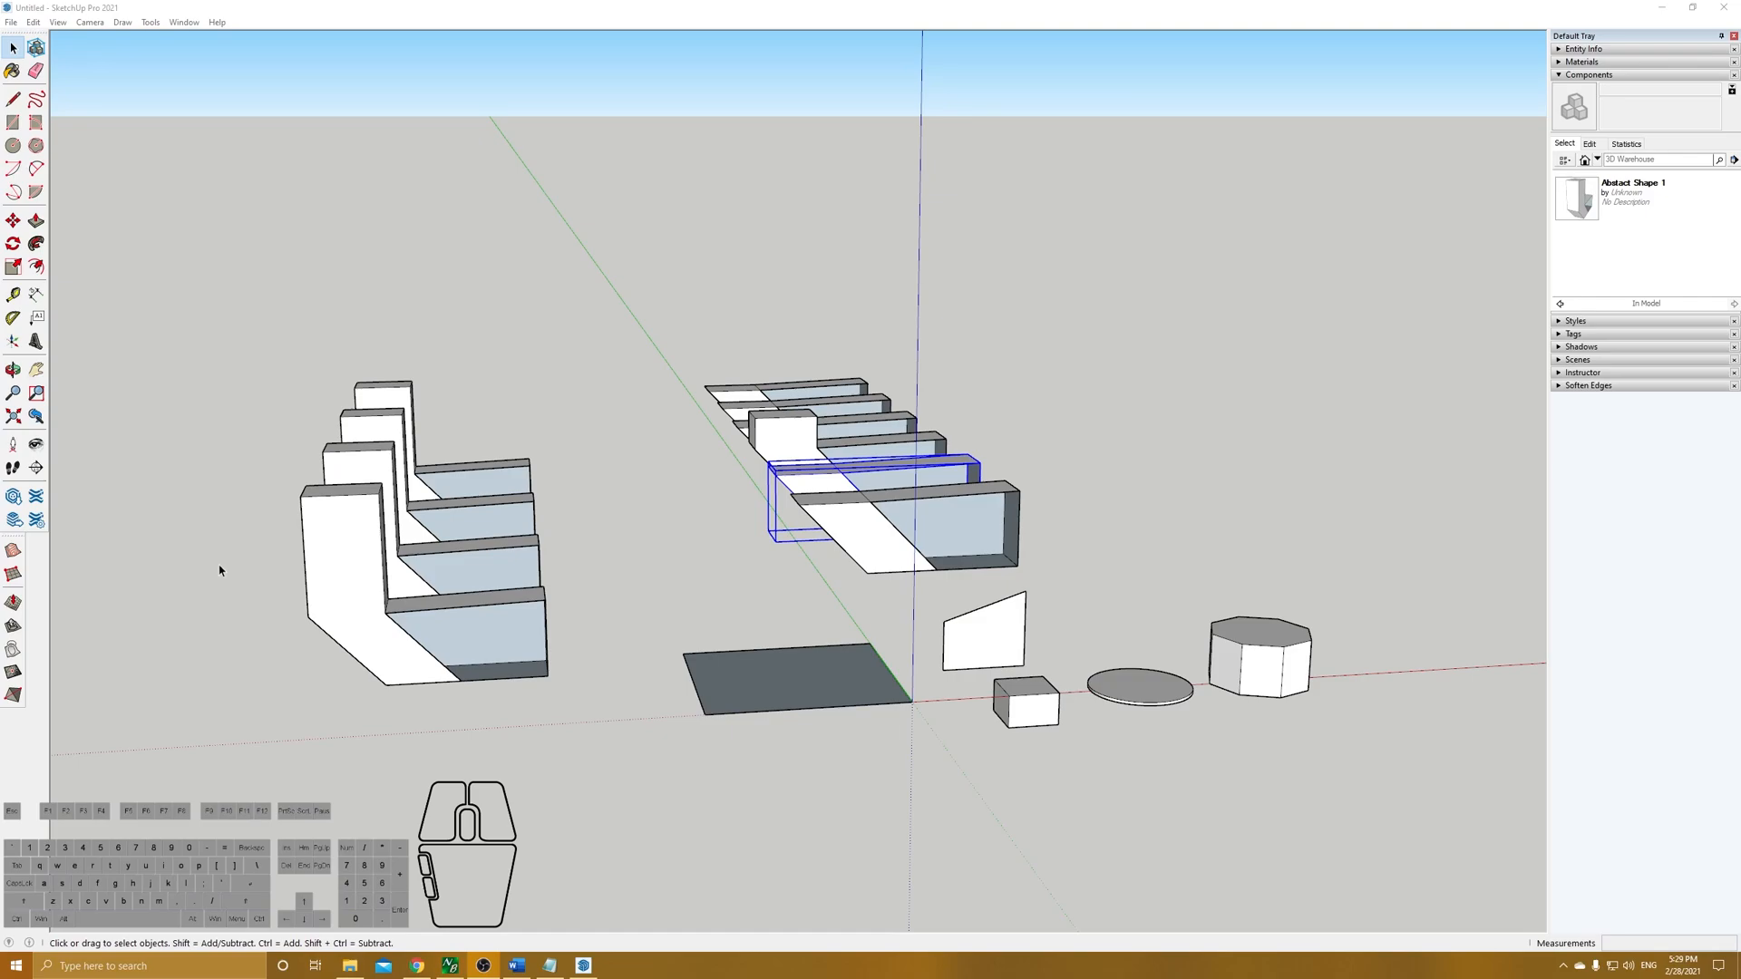
- Switch to the open Word window
mouse_move(519, 967)
left_click(516, 966)
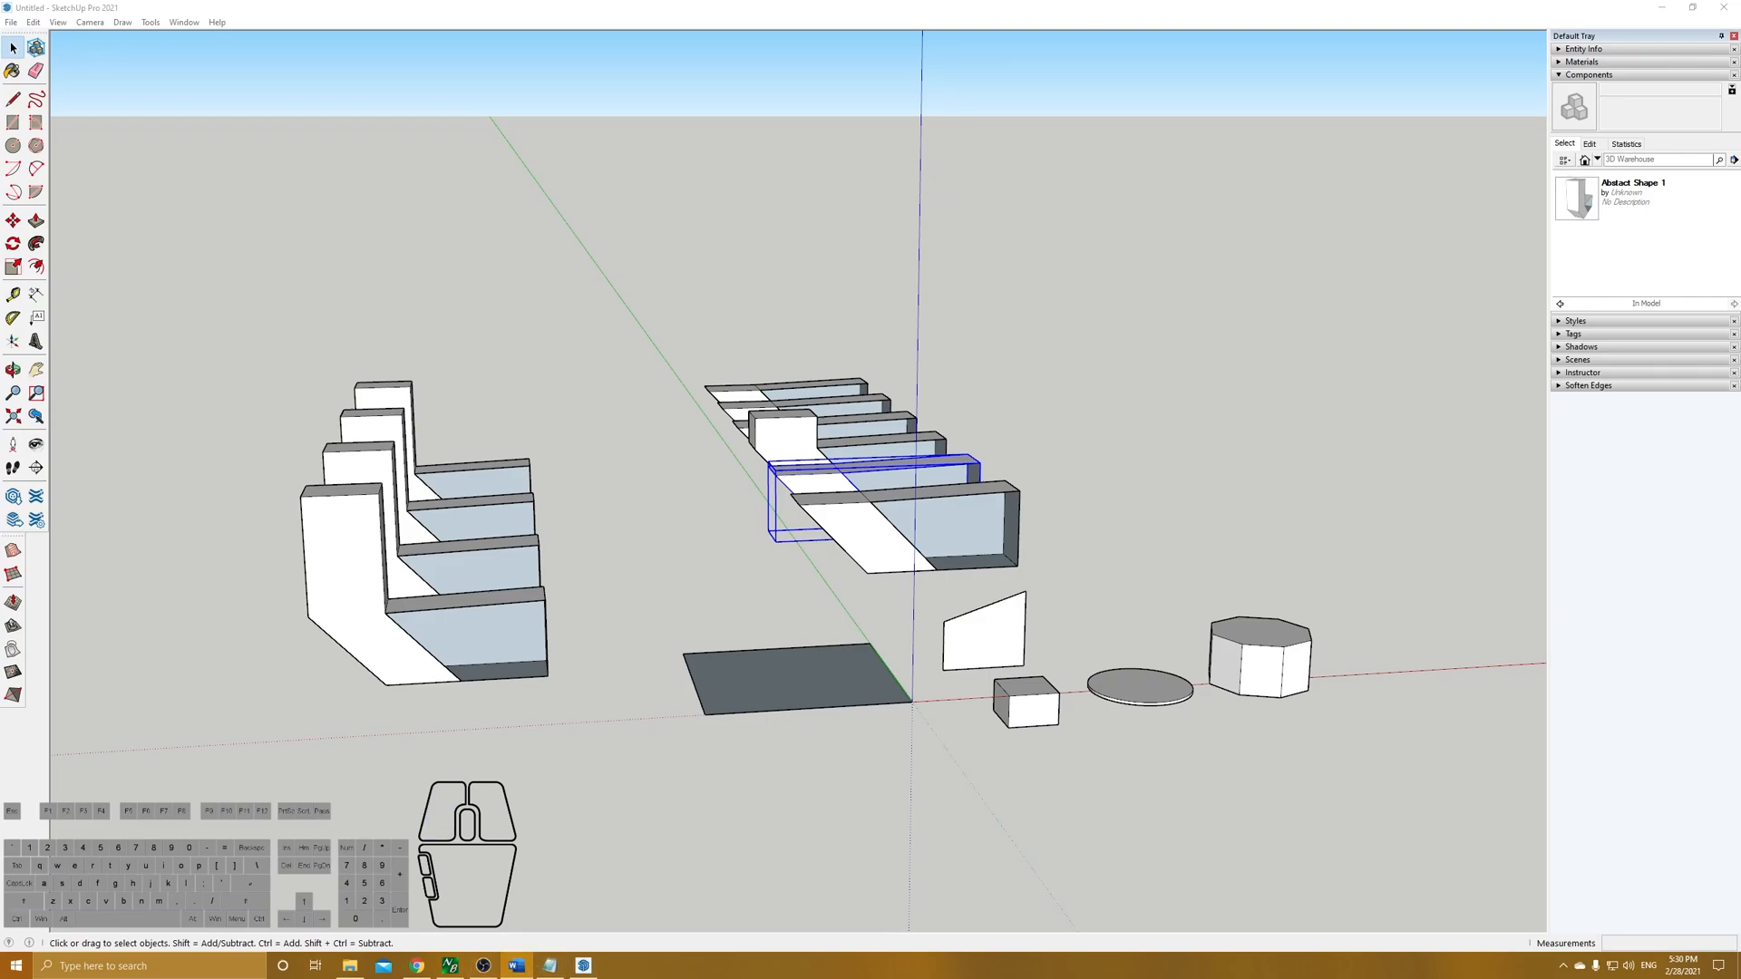